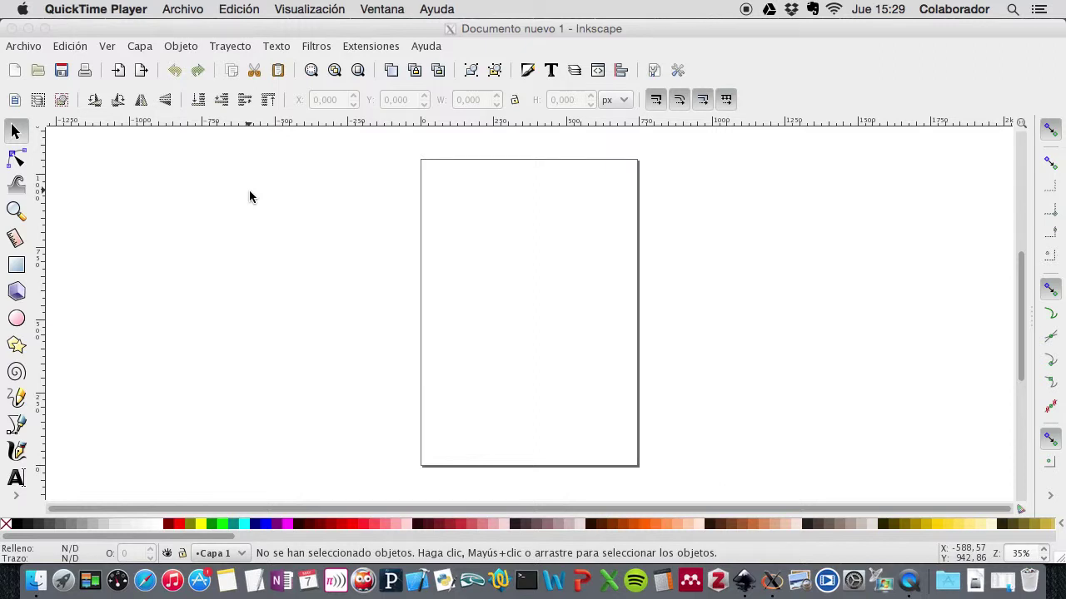
left_click(25, 48)
left_click(25, 47)
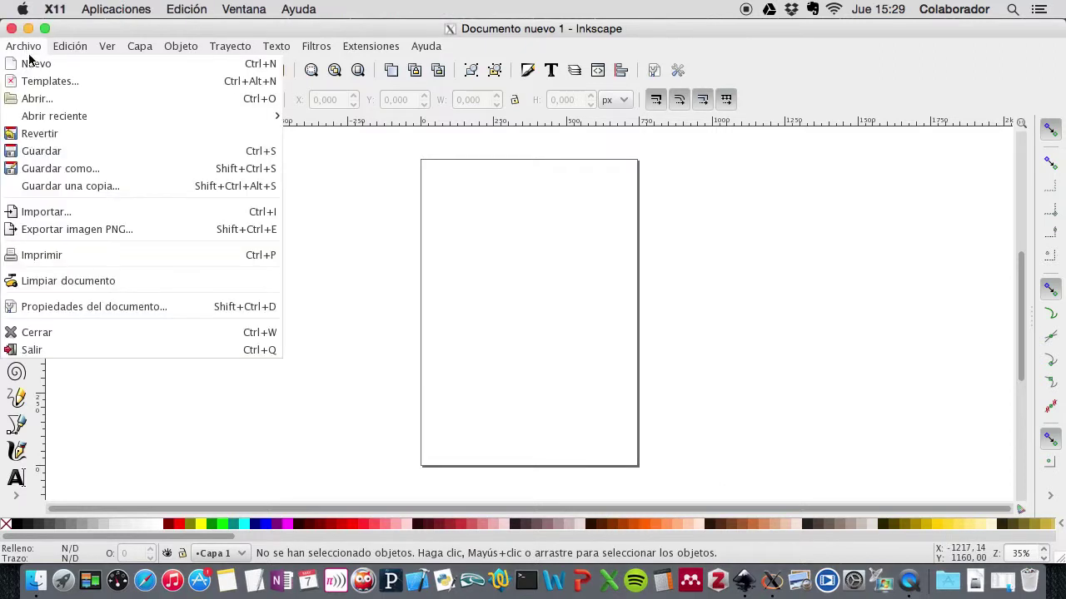
left_click(52, 98)
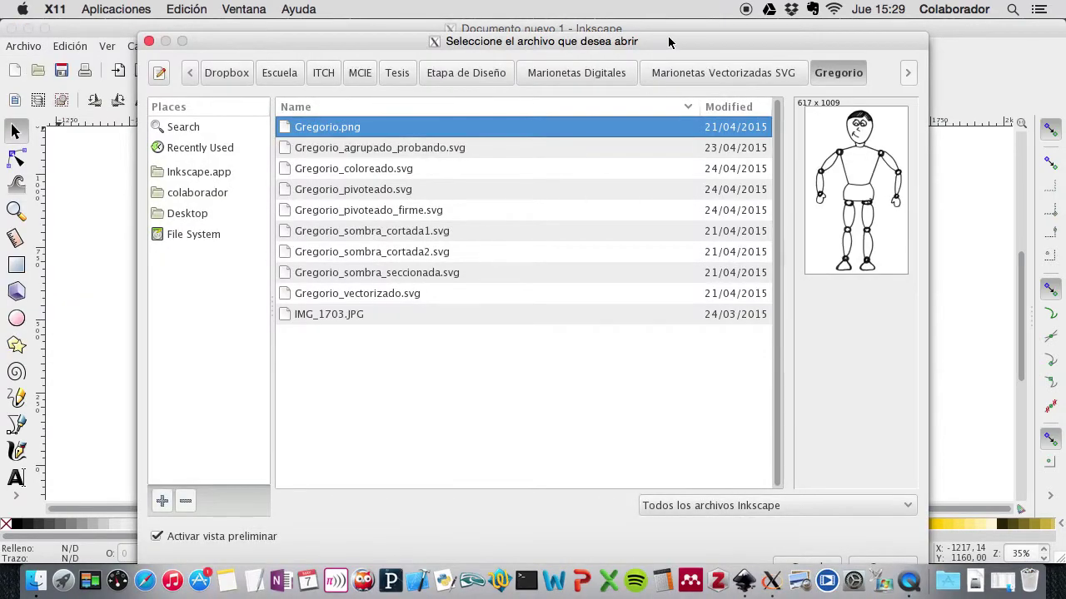
left_click(808, 562)
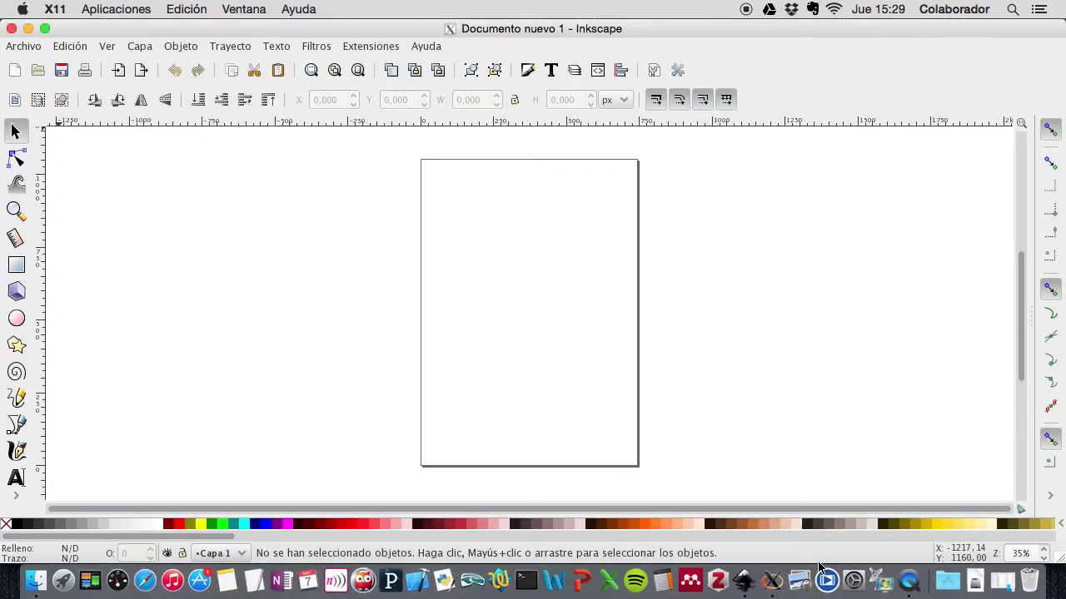
Open Gregorio.png as an embedded image with DPI from file and automatic rendering, and maximize its window
left_click(37, 73)
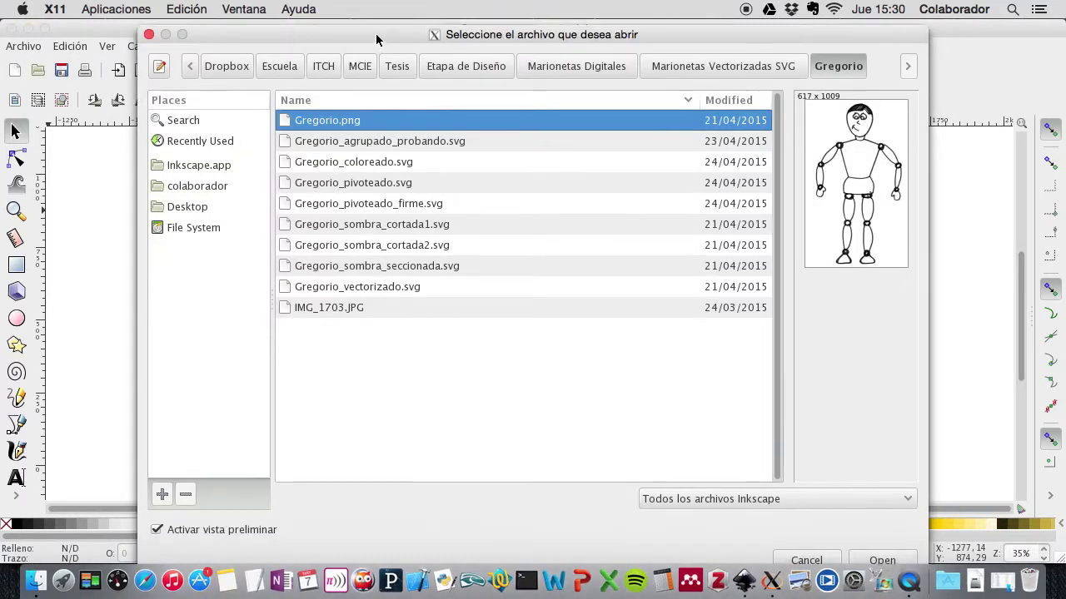
left_click_drag(377, 40, 375, 34)
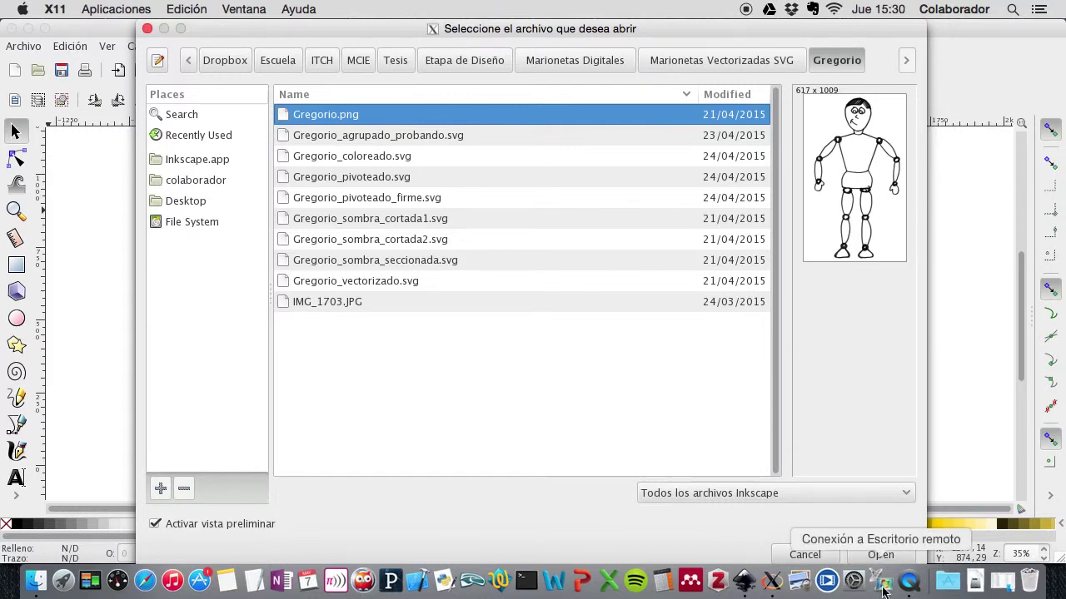
left_click(880, 554)
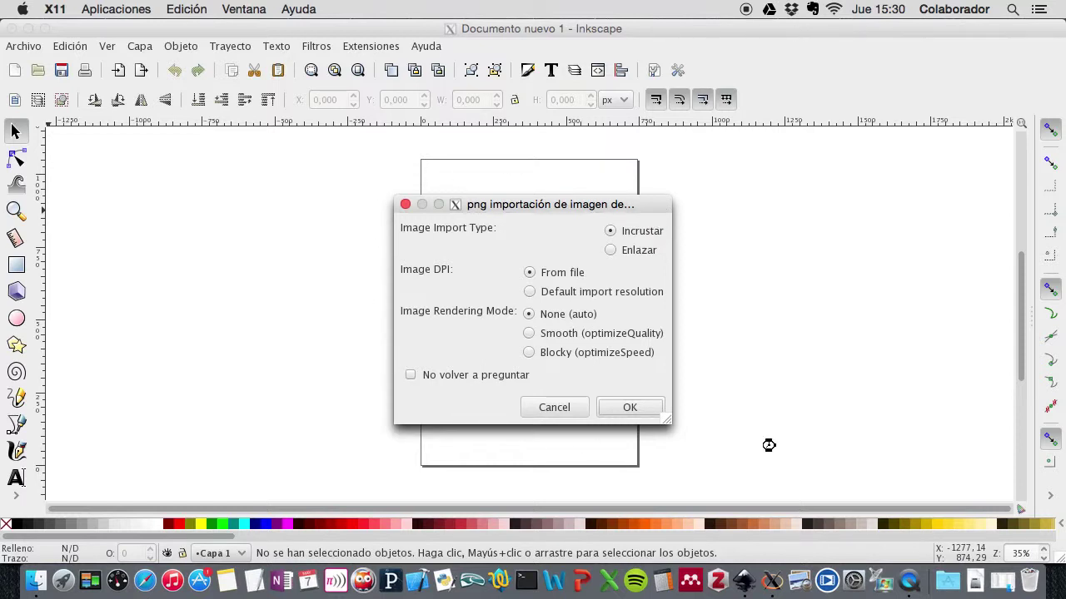
left_click(629, 408)
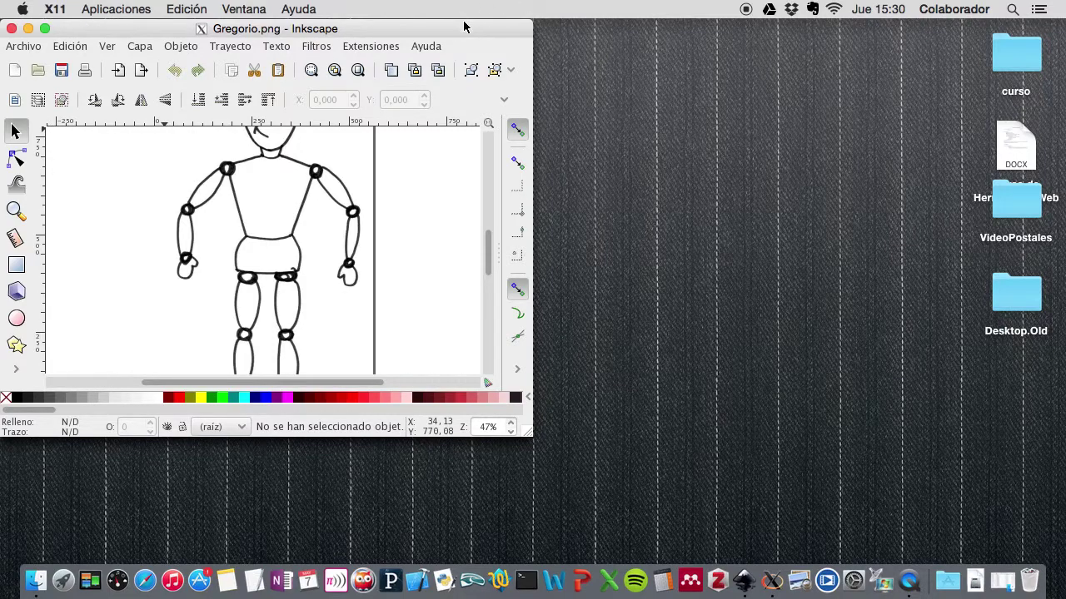
left_click(46, 30)
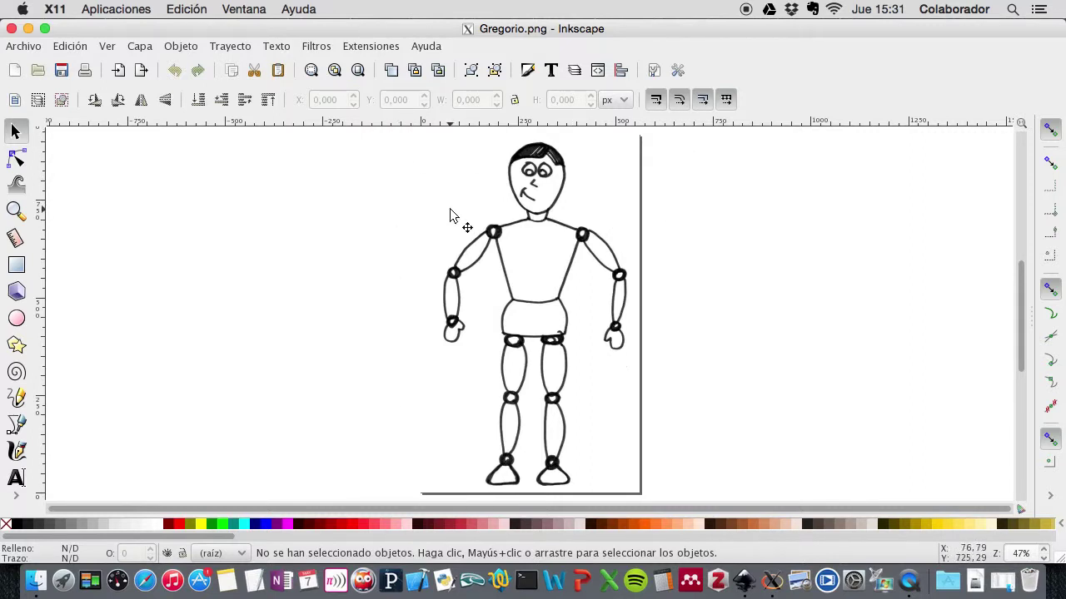
Set up bitmap tracing for the puppet image with background removal and live preview enabled, and enlarge the tracing dialog's preview area
left_click(547, 259)
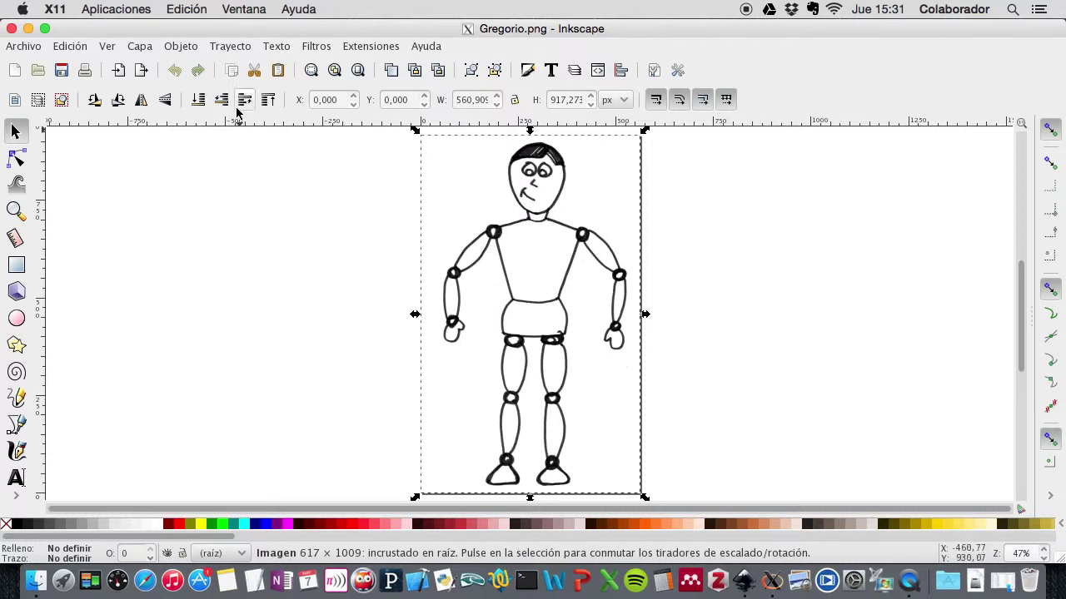
left_click(233, 45)
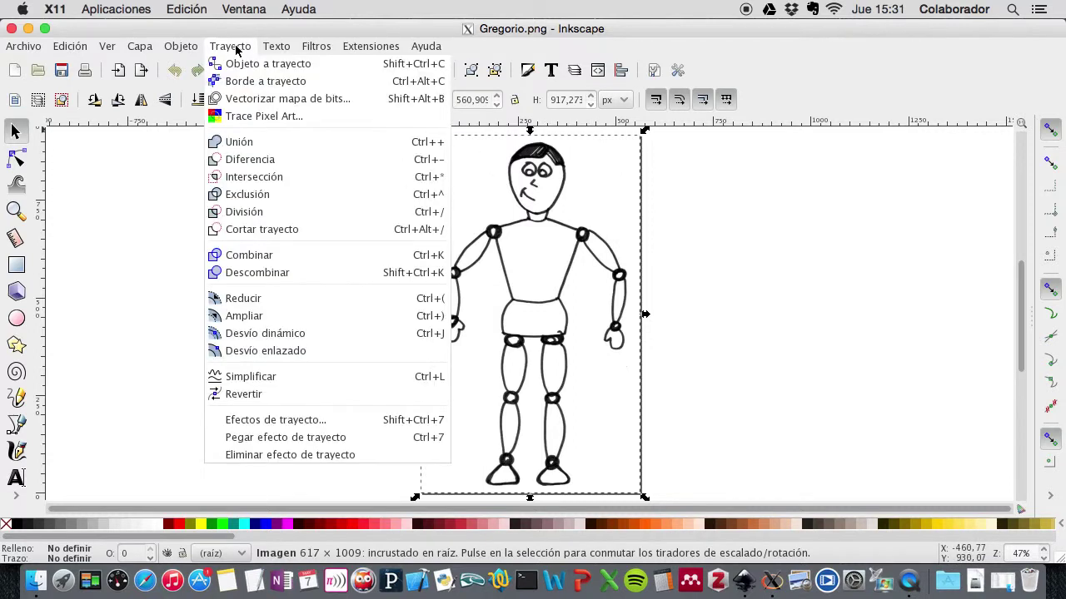
left_click(250, 99)
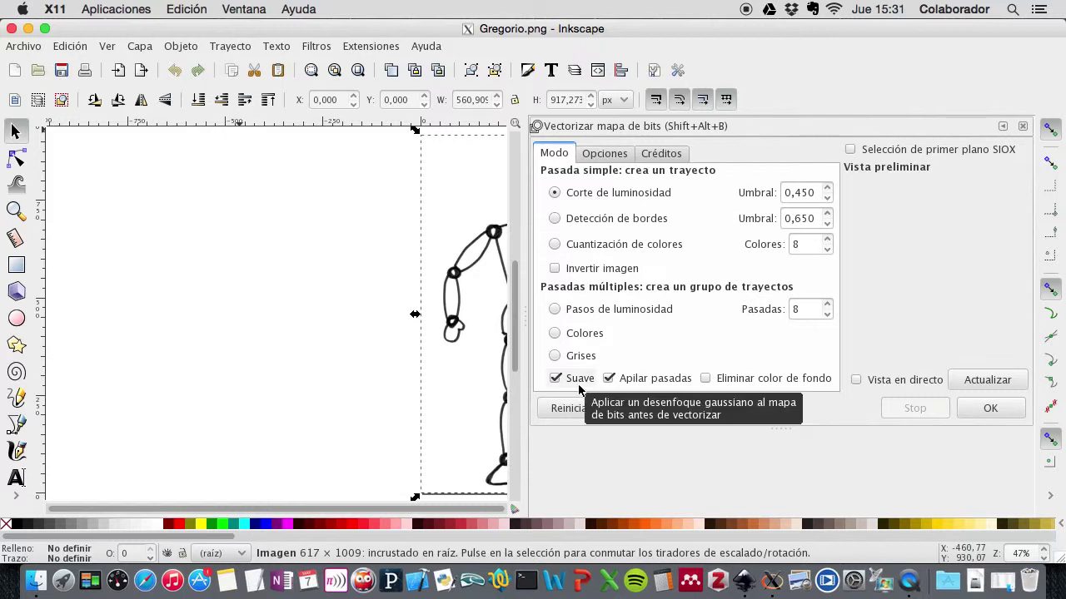
left_click(705, 381)
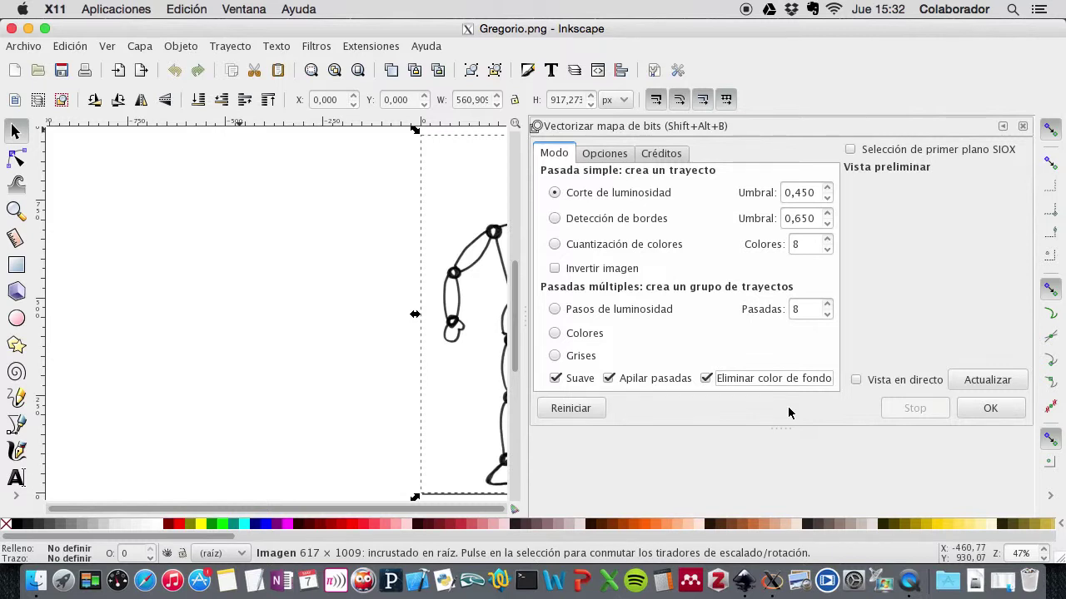
left_click(856, 383)
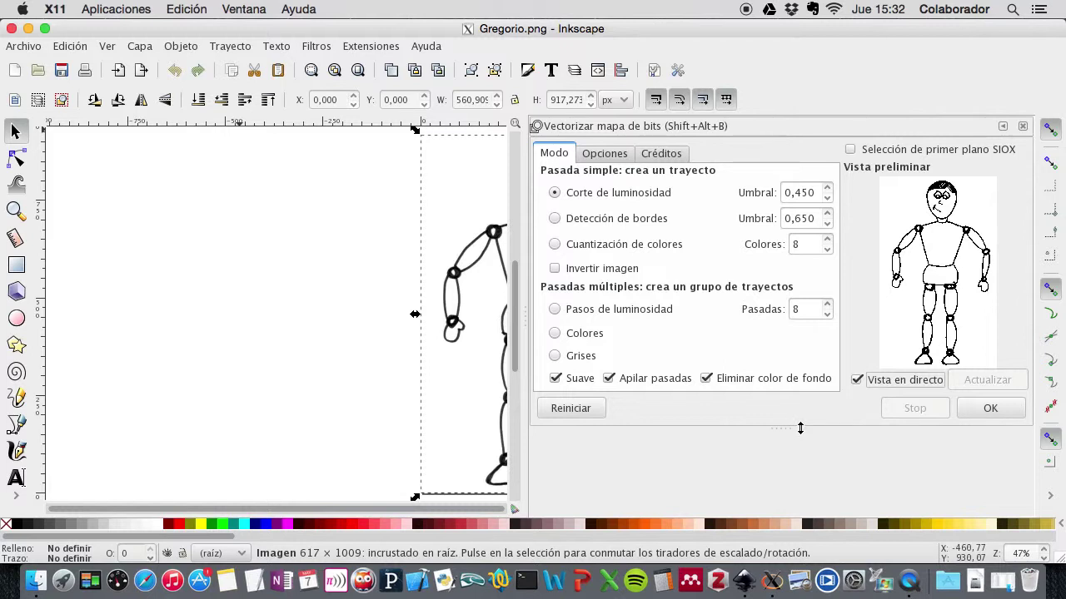
left_click_drag(800, 427, 800, 512)
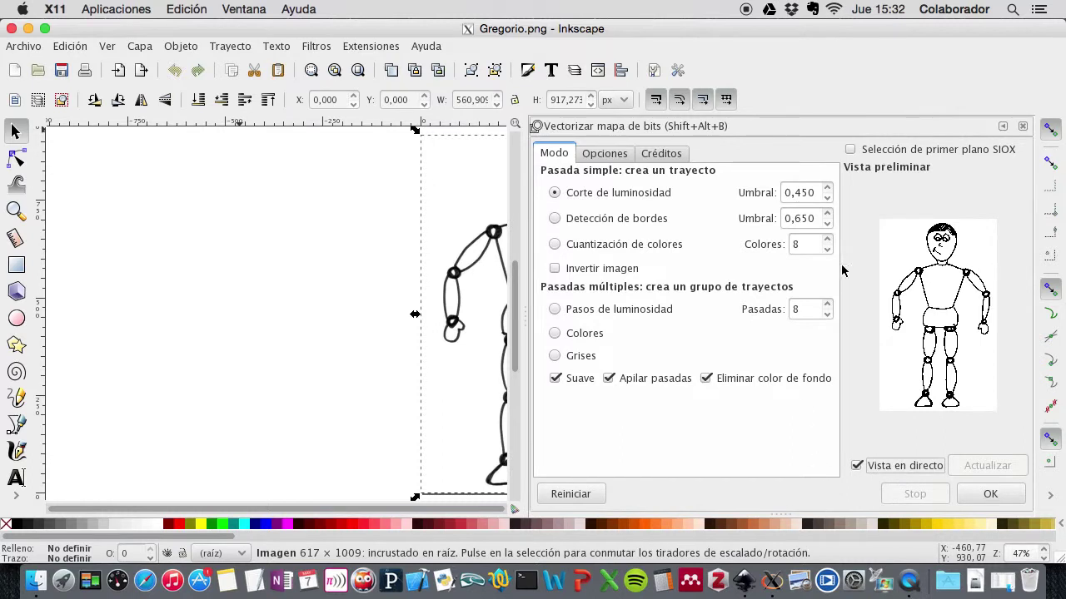
Try different brightness cutoff thresholds, including 0,460, 0,5 and 0,200, and compare their effect on the trace preview
left_click(827, 188)
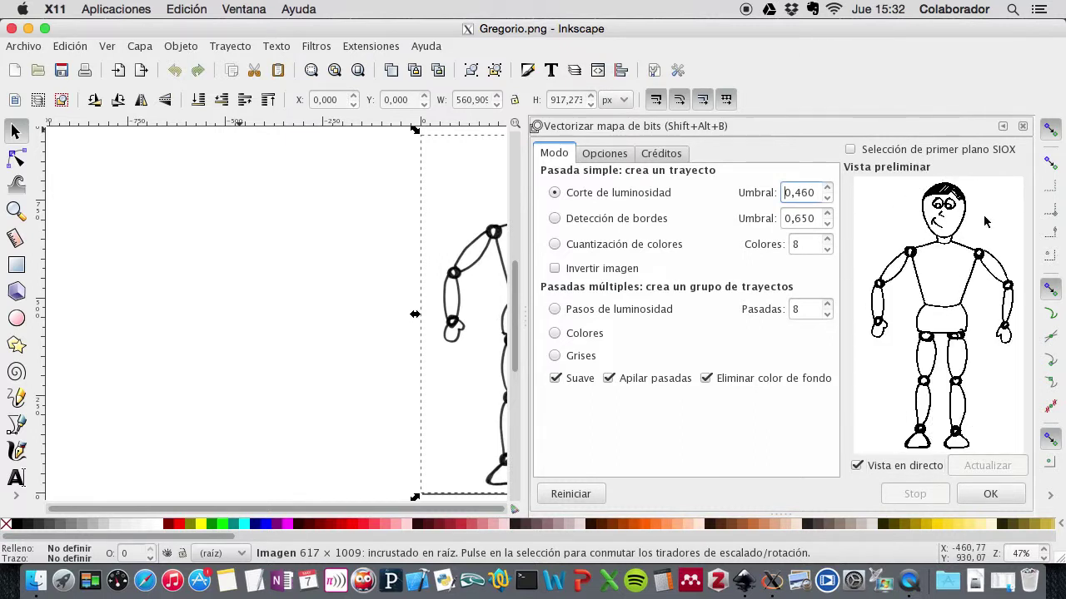
left_click_drag(817, 193, 785, 193)
type("0,")
type("5")
key("Return")
left_click(827, 189)
left_click(828, 189)
left_click(827, 189)
left_click(828, 201)
left_click(828, 200)
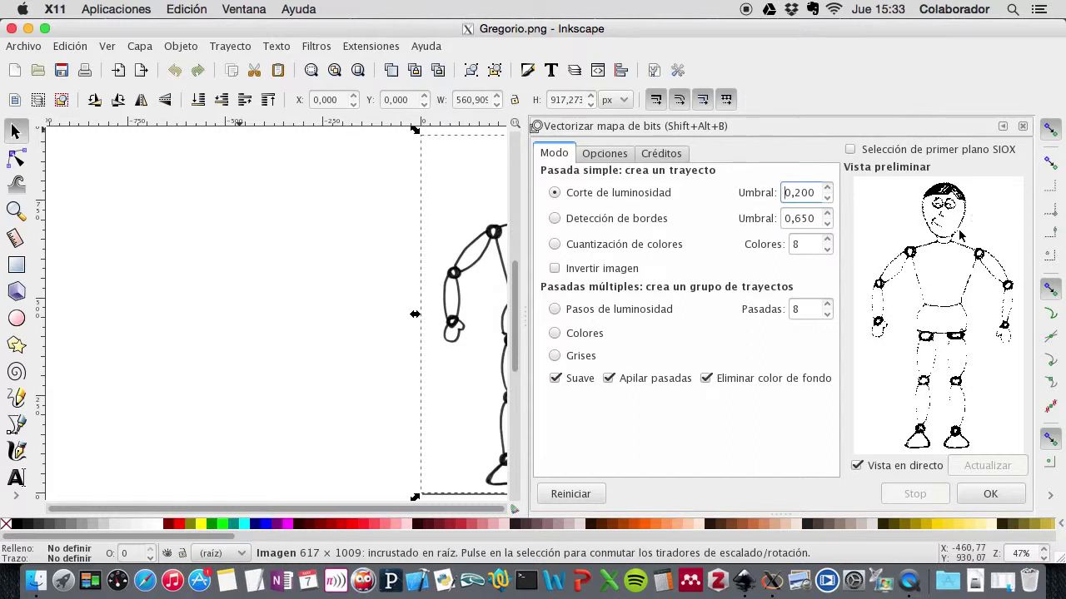
Trace the puppet image using a brightness cutoff threshold of 0,500 and collapse the tracing dialog
left_click(826, 188)
left_click(826, 188)
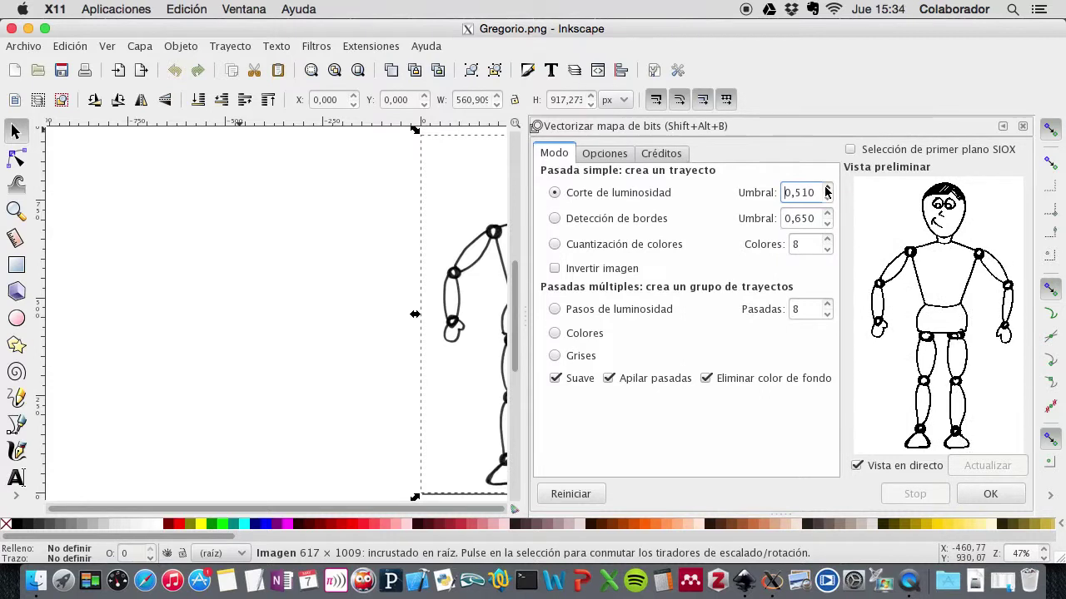
left_click(826, 199)
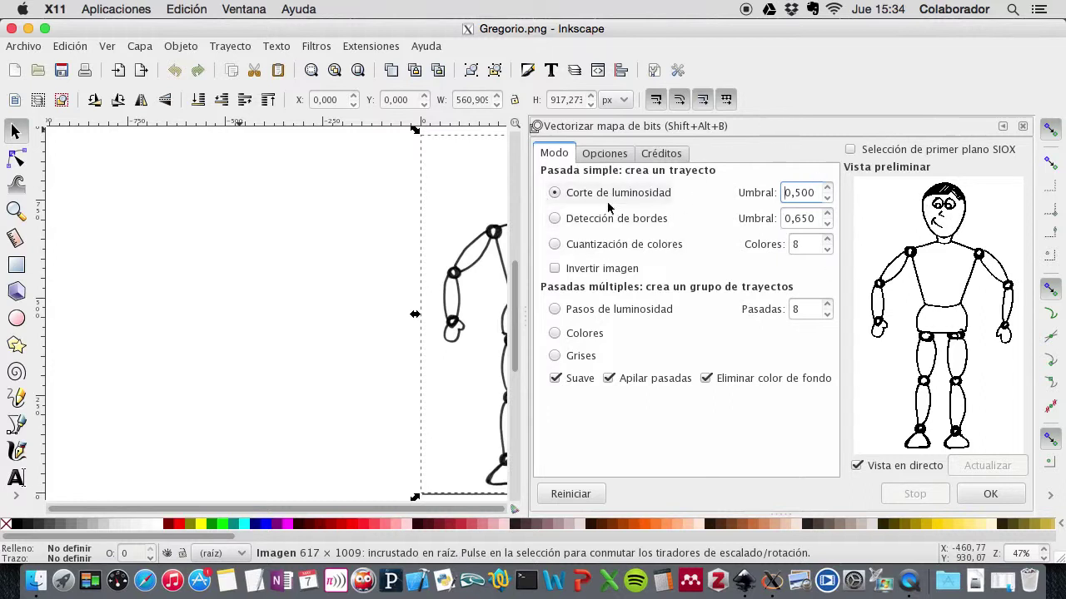
left_click(803, 193)
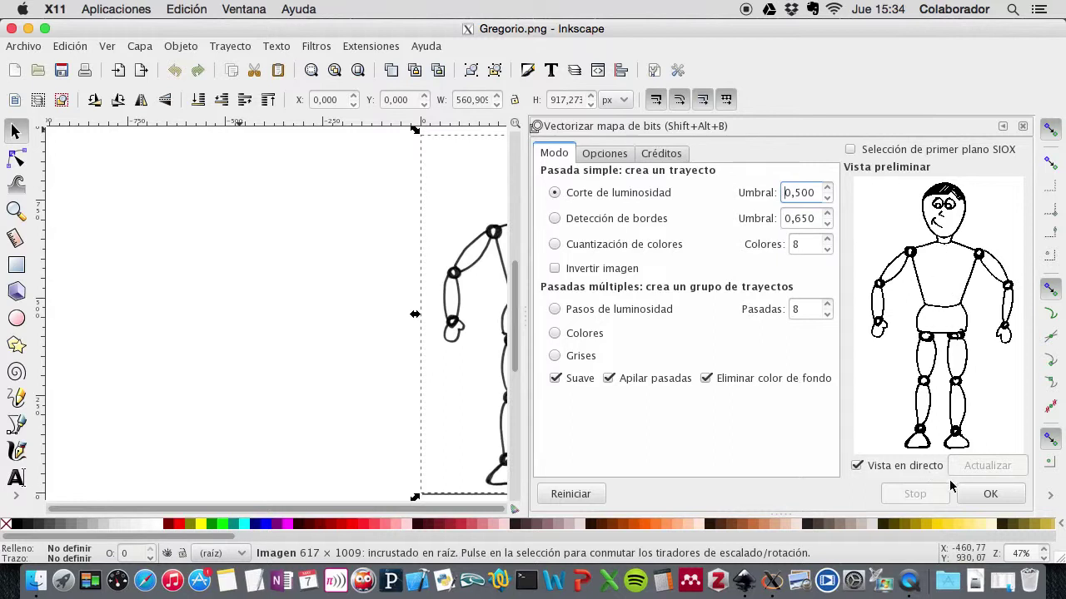
left_click(981, 495)
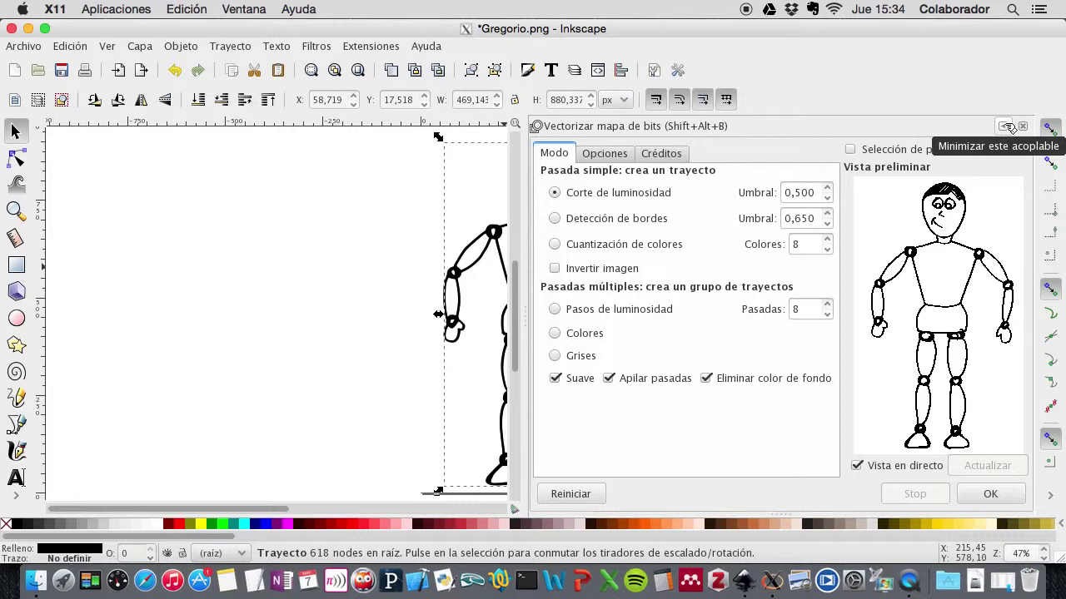
left_click(1012, 126)
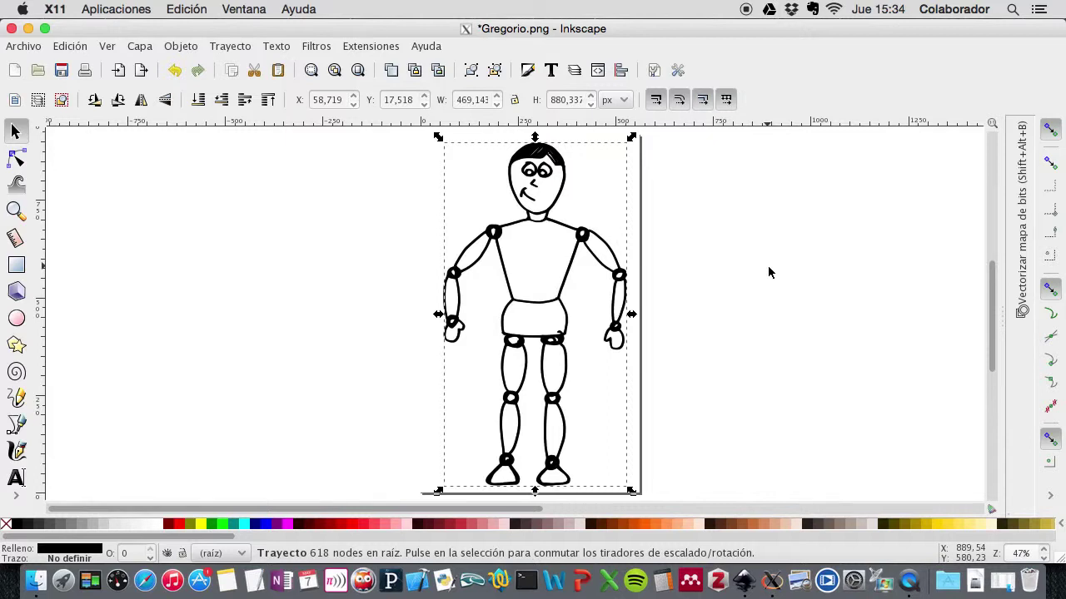
Delete the original bitmap behind the traced puppet and select the remaining vector path
left_click(659, 248)
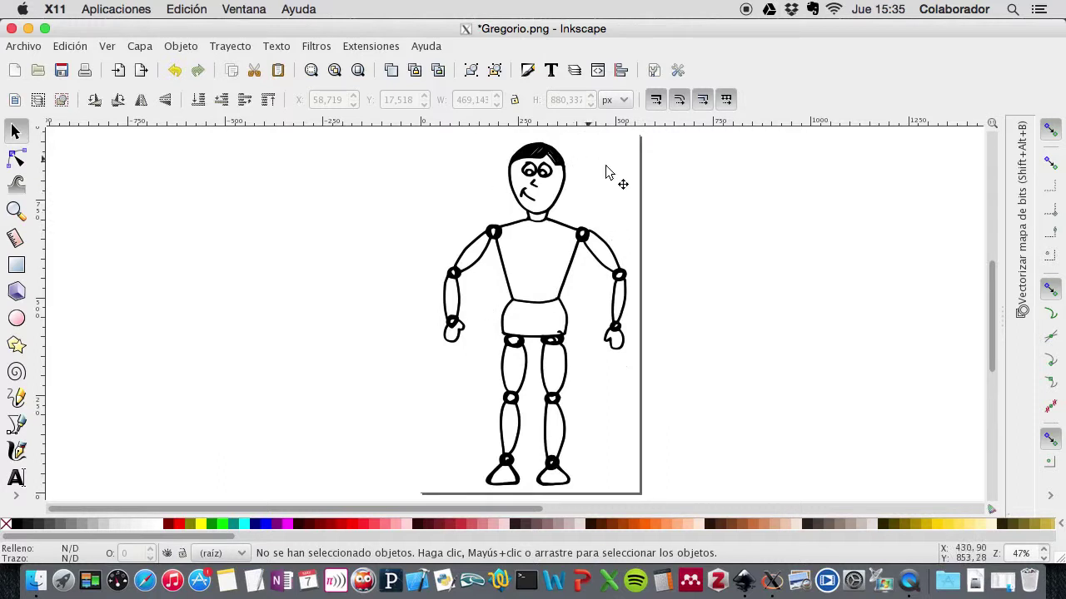
left_click(626, 203)
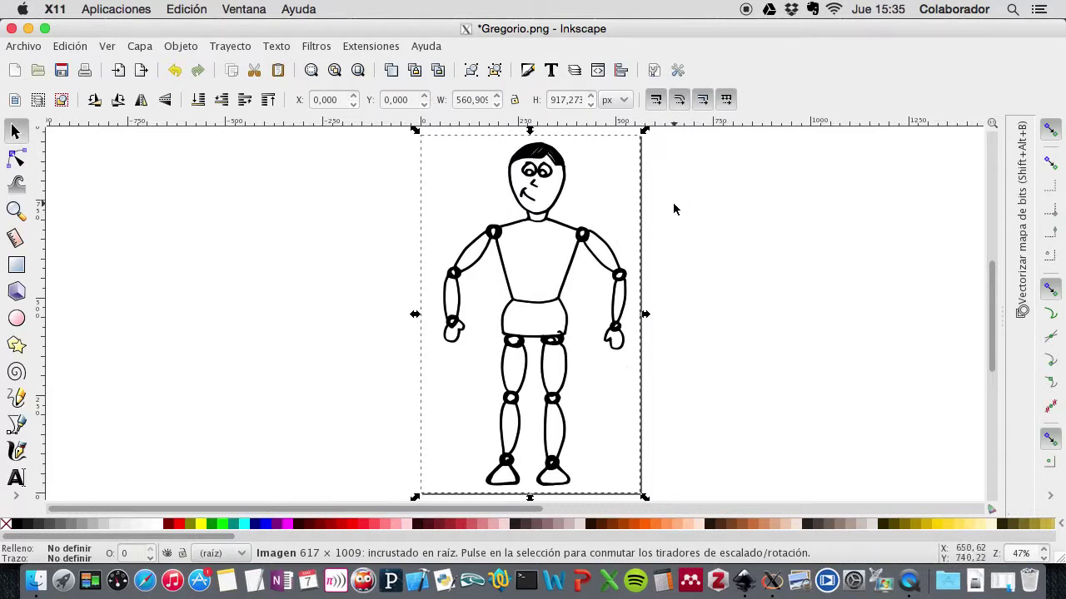
right_click(619, 153)
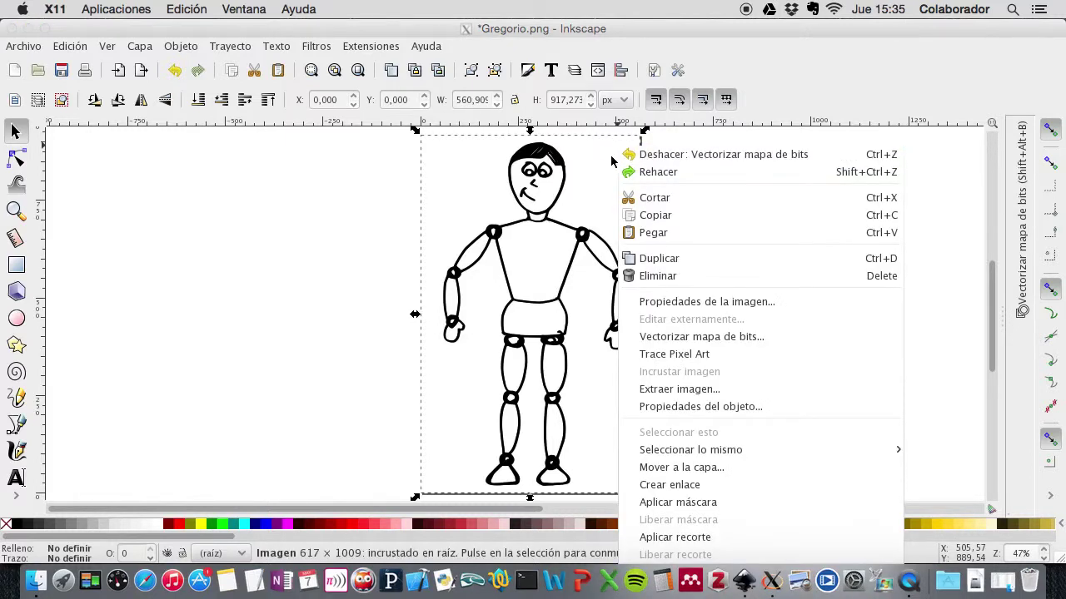
left_click(671, 279)
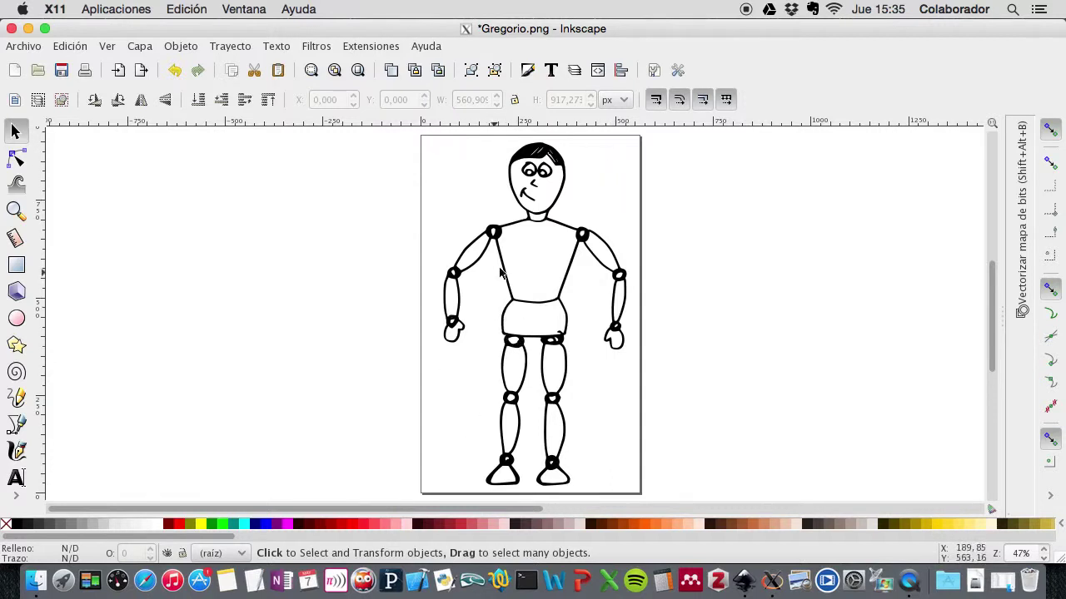
left_click(557, 233)
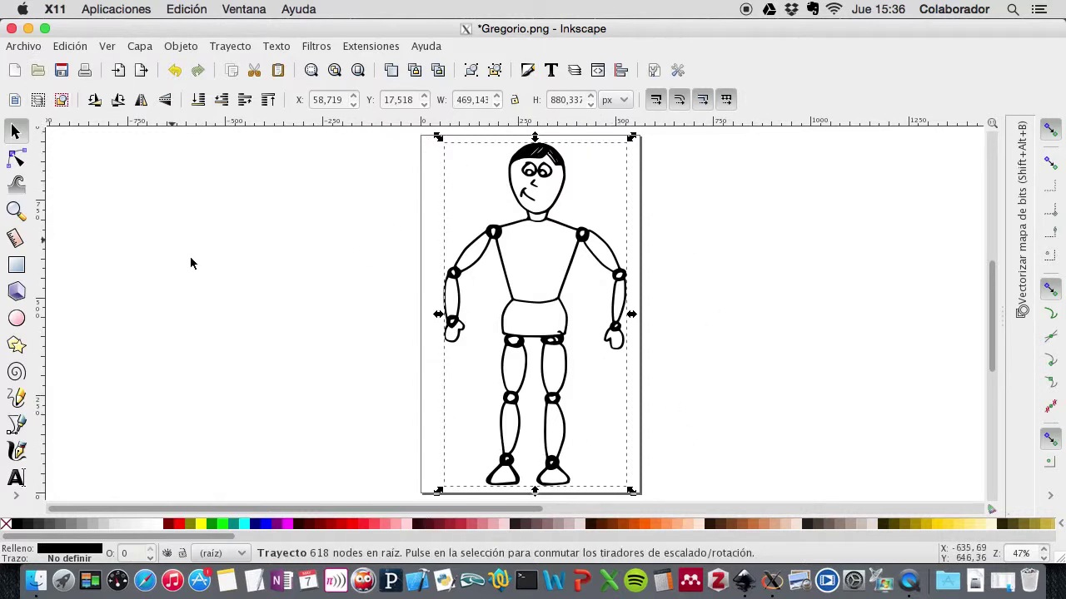
Save the document as Gregorio.svg in Inkscape SVG format in the Gregorio folder
left_click(30, 47)
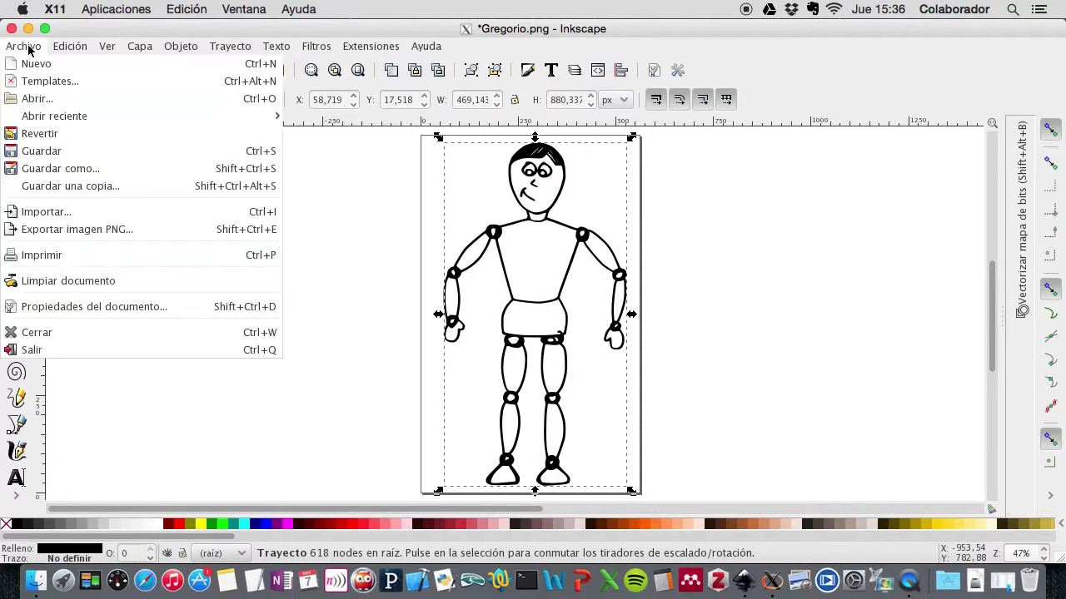
left_click(59, 170)
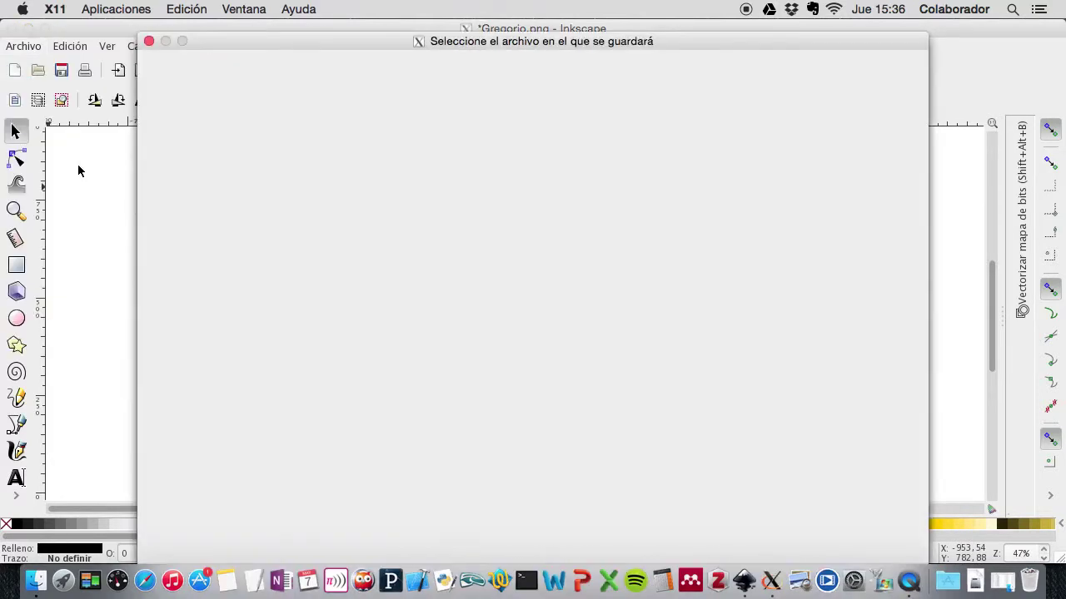
left_click_drag(560, 41, 560, 28)
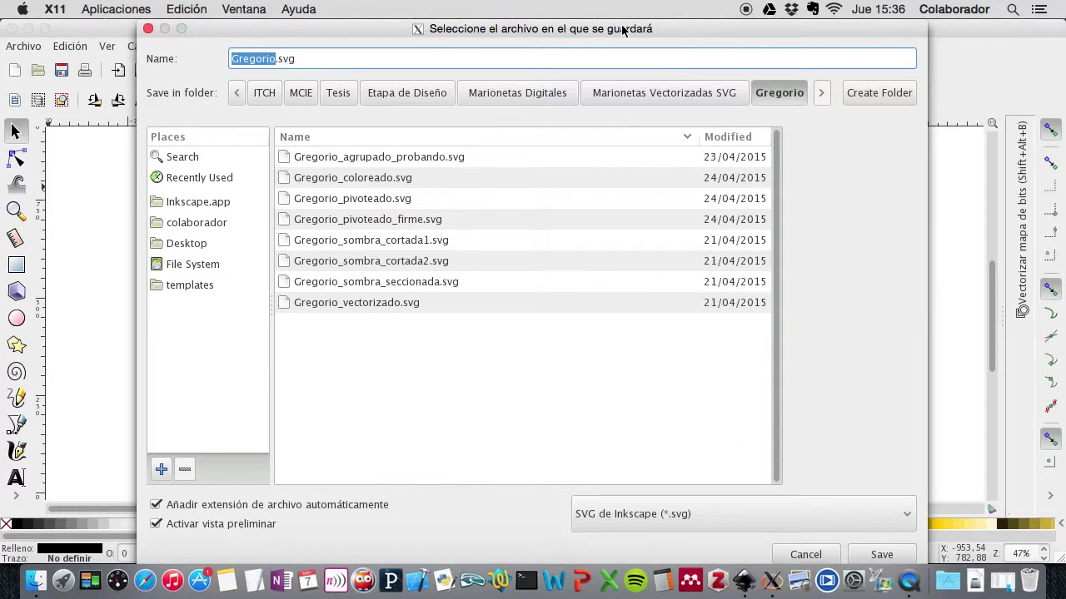
left_click(324, 60)
double_click(288, 60)
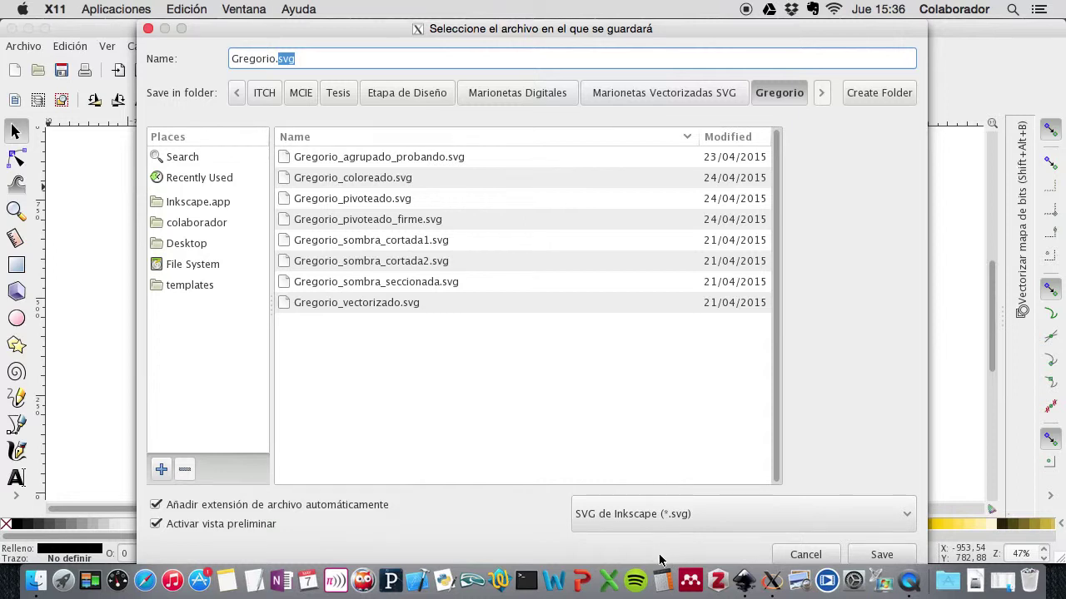
left_click(277, 59)
left_click(874, 557)
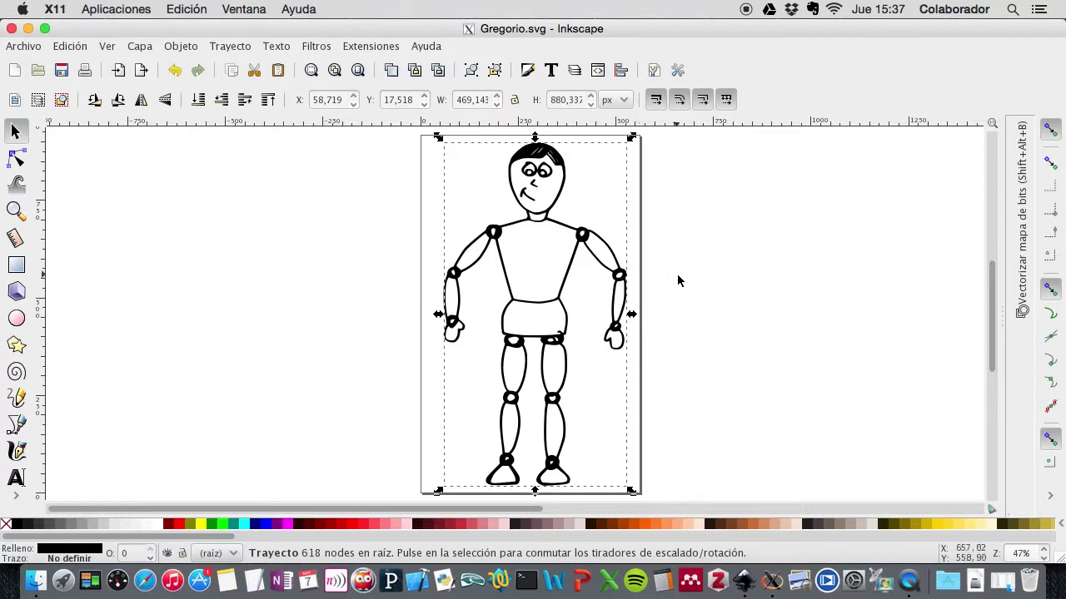
Select the traced puppet path and break it apart into separate paths
left_click(655, 216)
left_click(555, 226)
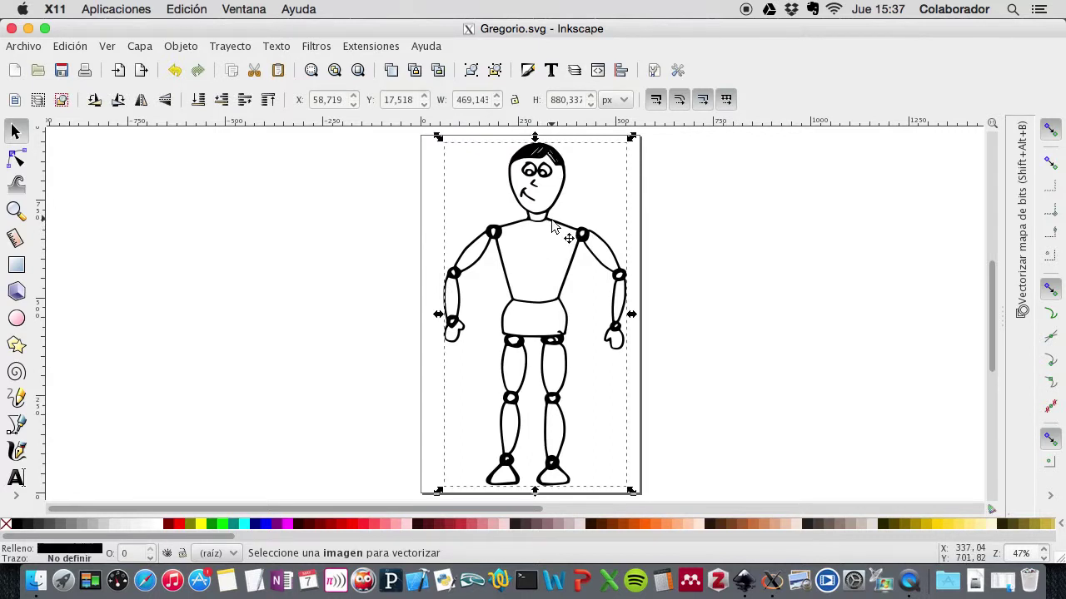
left_click(752, 219)
left_click(542, 164)
left_click(740, 318)
left_click(558, 179)
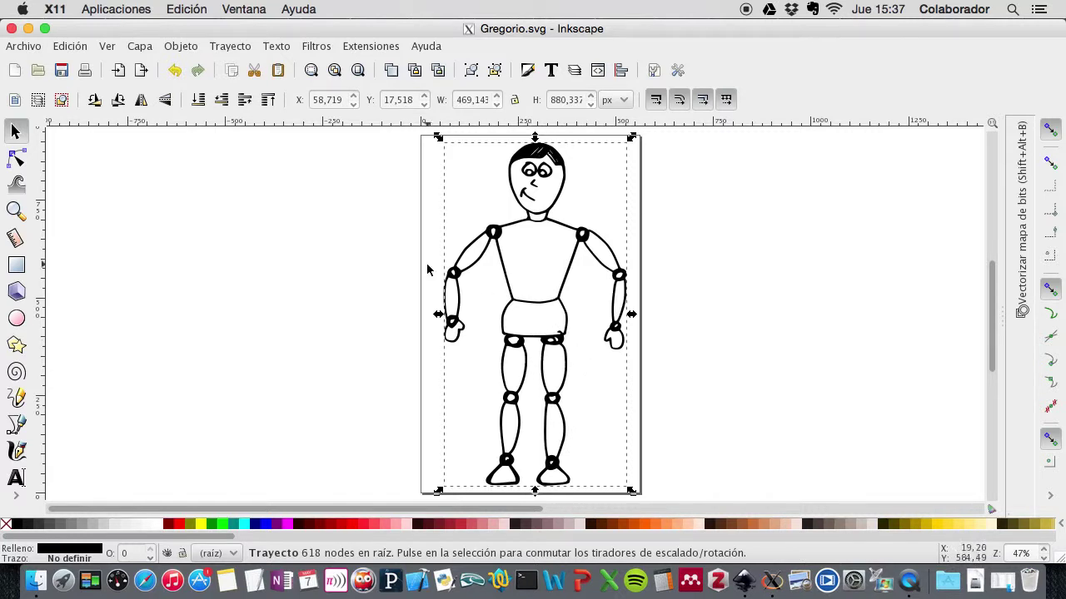
left_click(229, 48)
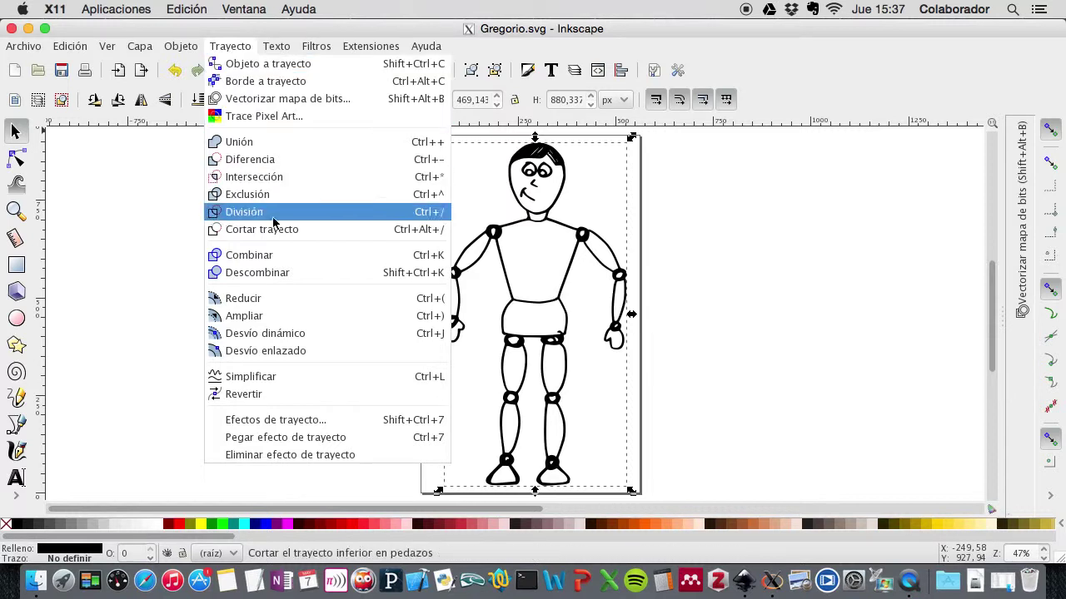
left_click(320, 280)
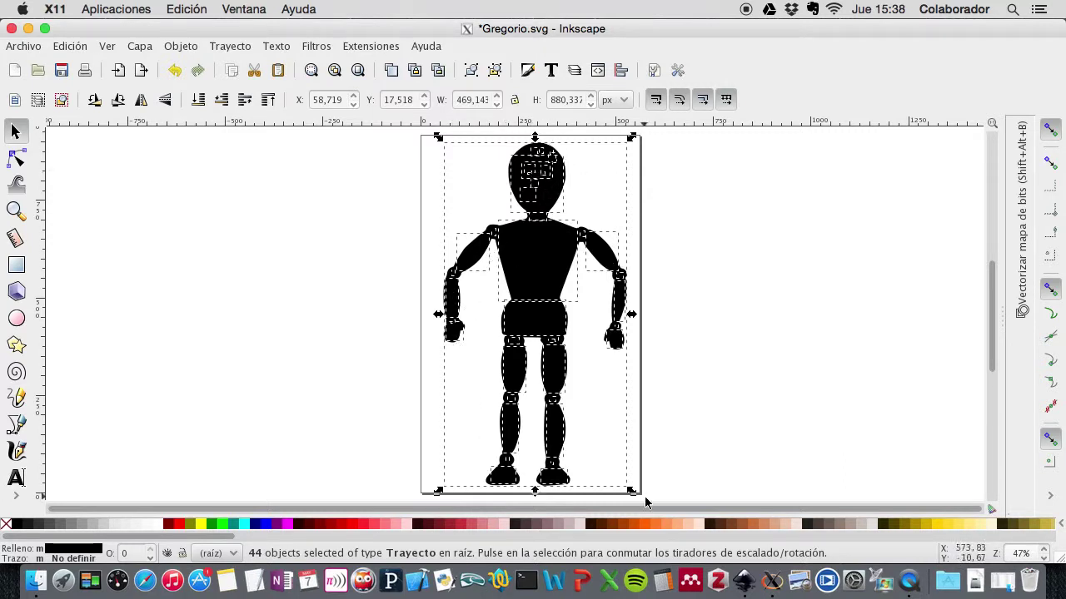
Check that the puppet's paths are separate by selecting individual pieces of the face and head
left_click(721, 314)
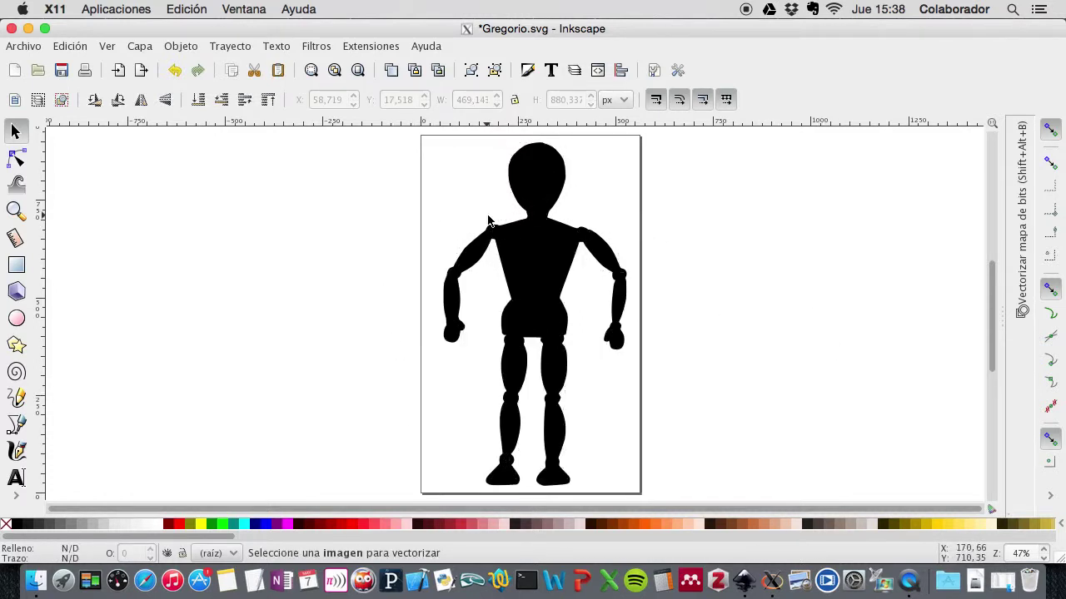
left_click(542, 162)
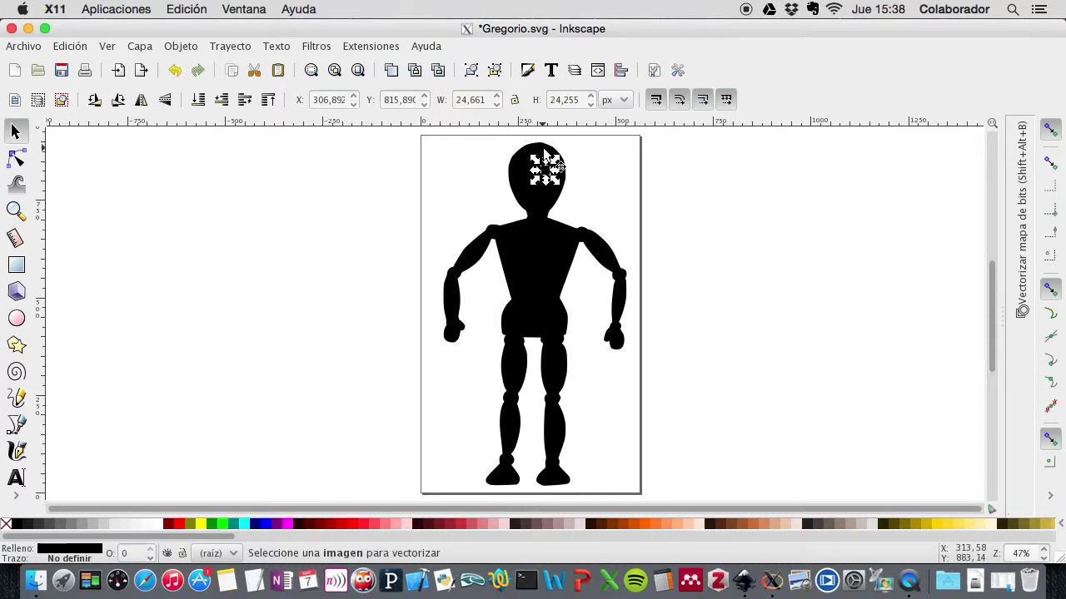
left_click(543, 151)
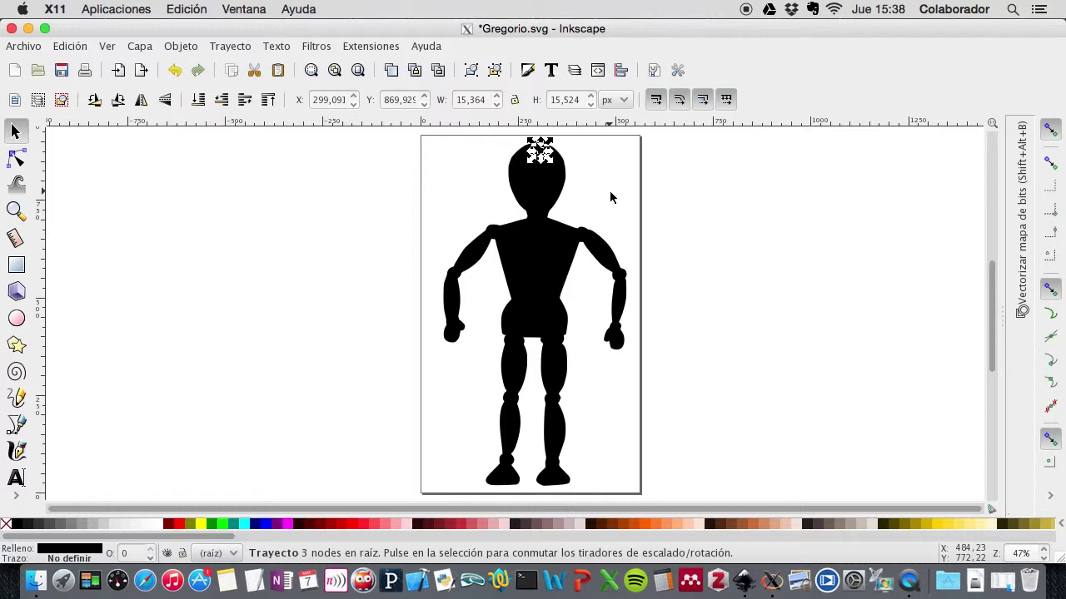
left_click(565, 176)
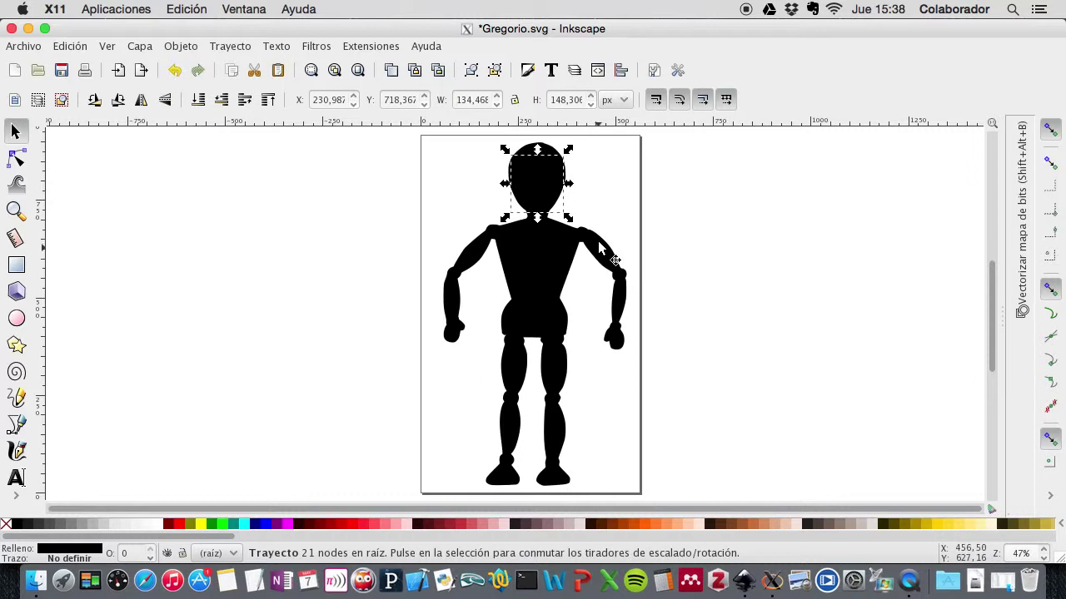
left_click(593, 192)
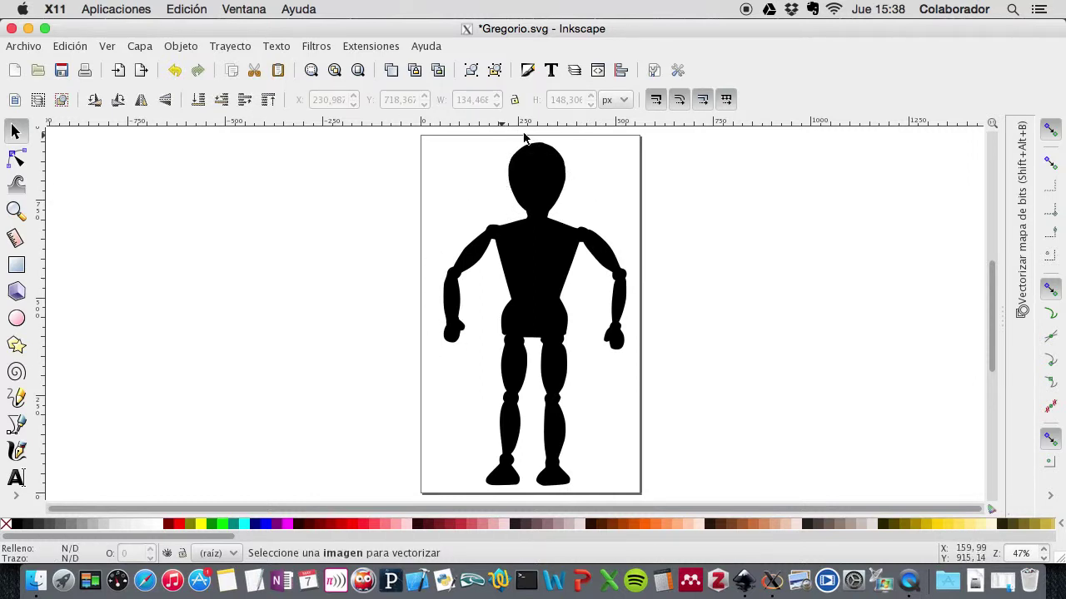
left_click(492, 491)
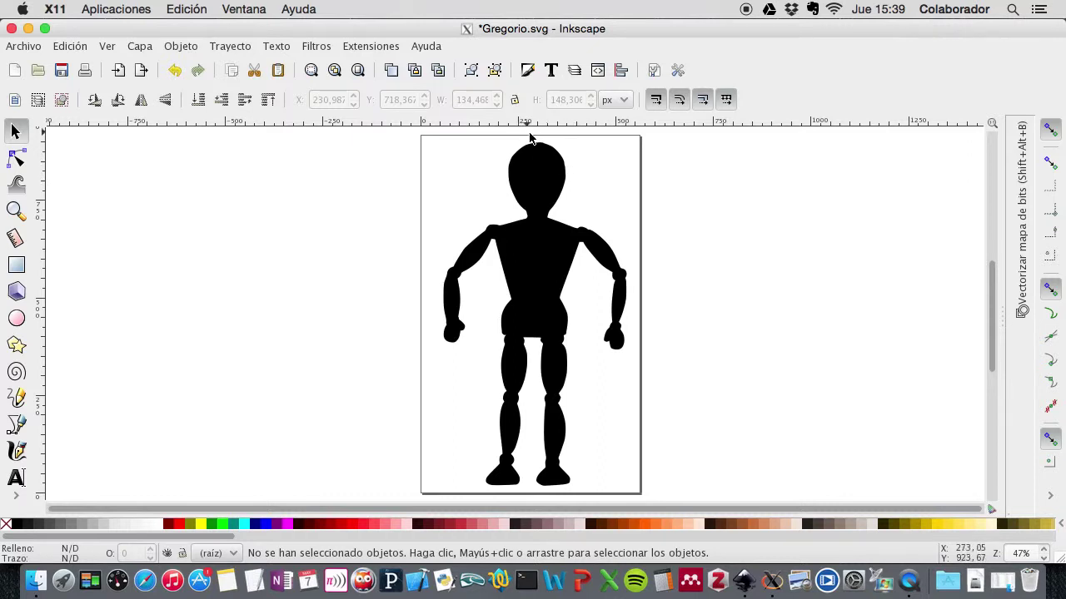
left_click(570, 179)
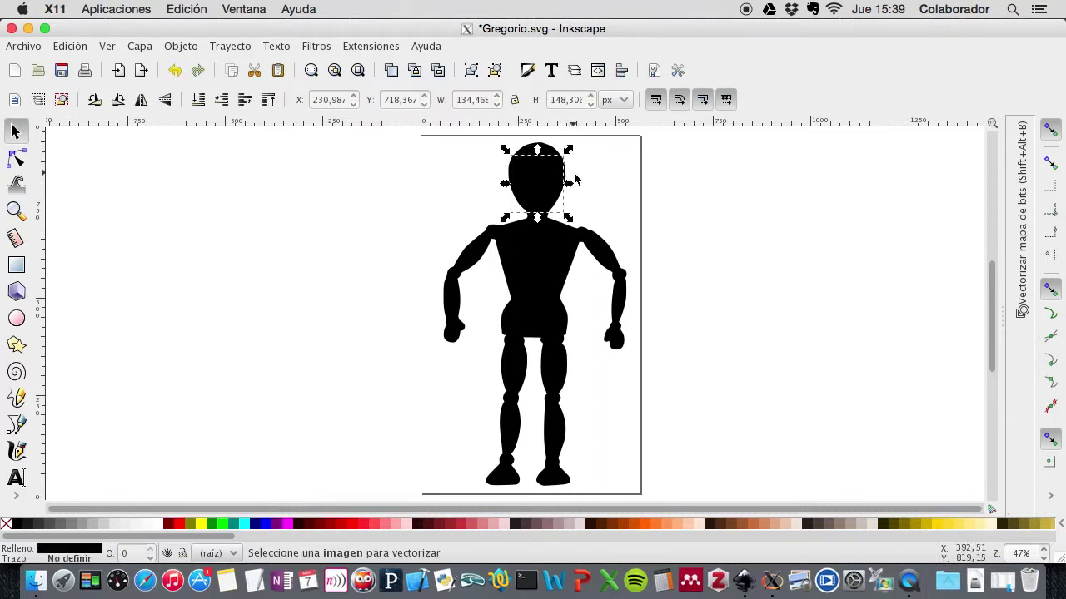
key("Escape")
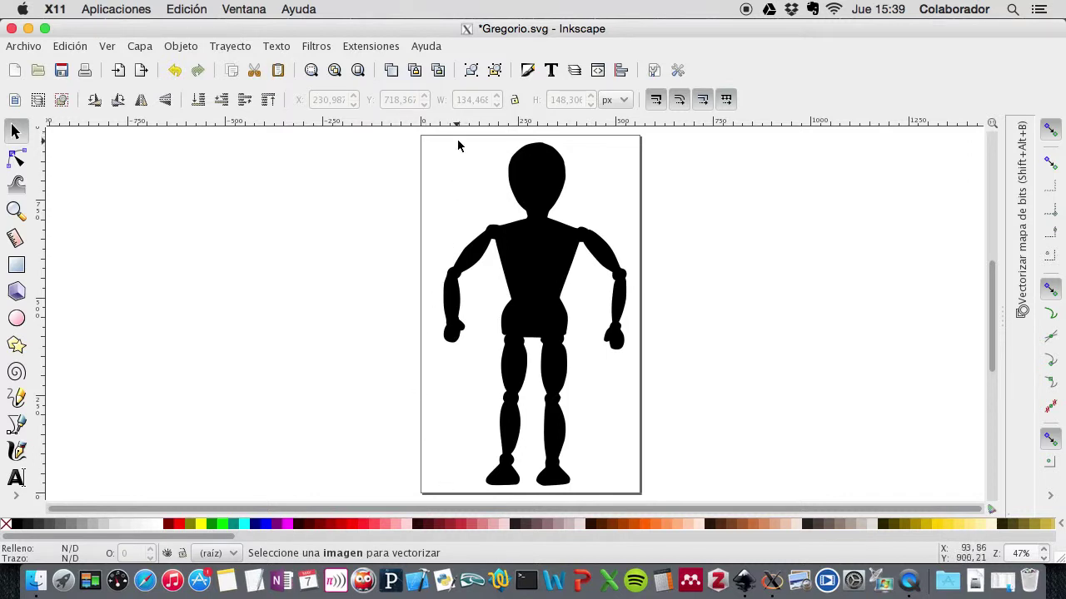
left_click(569, 176)
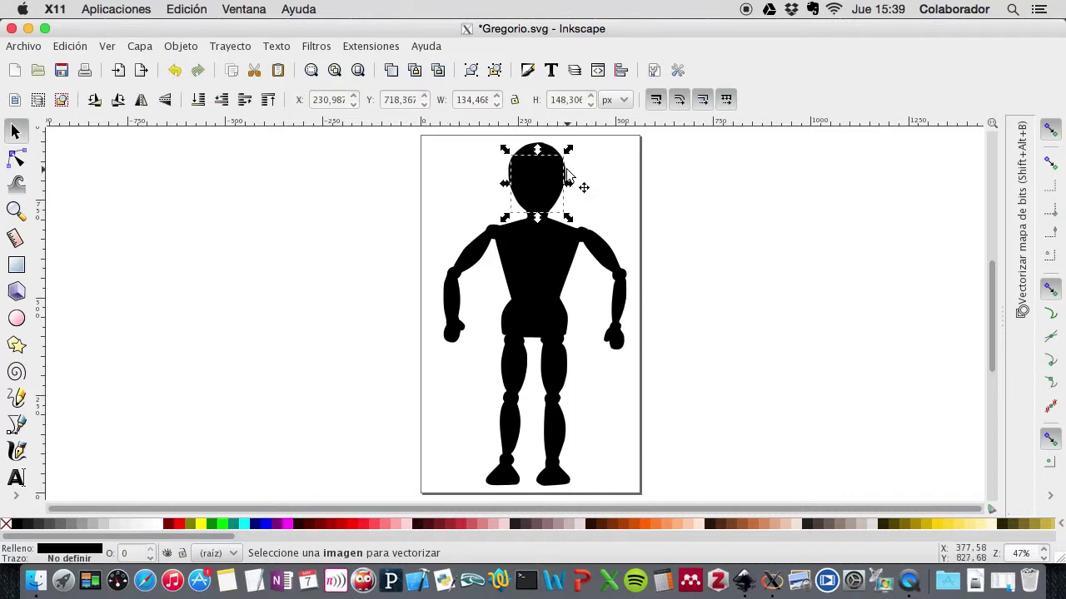
Select the puppet's full outline path and open its fill and stroke settings
left_click(537, 159)
key("ctrl+a")
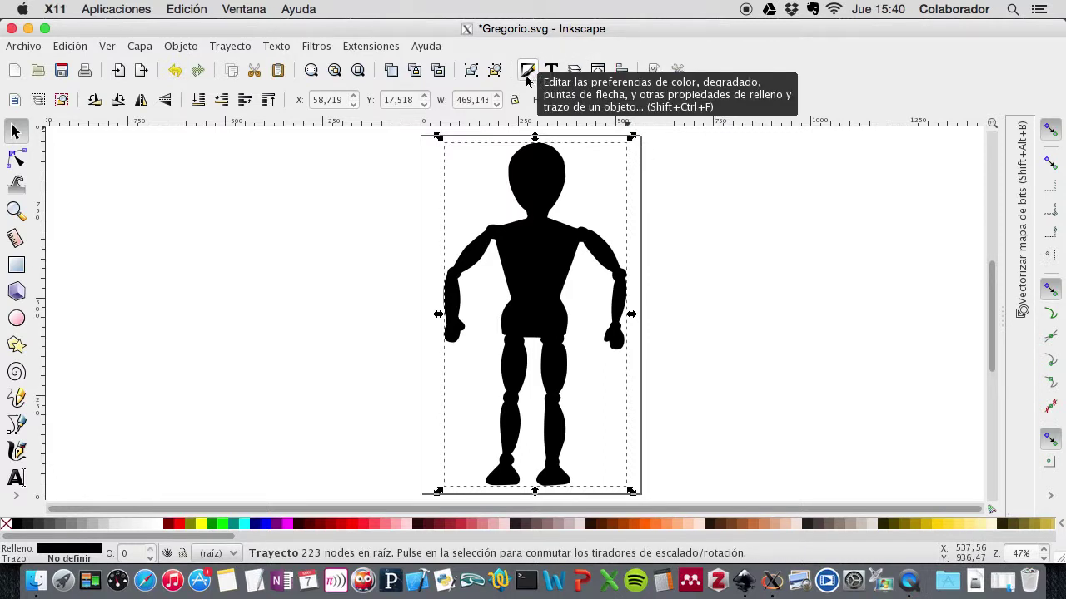
left_click(183, 48)
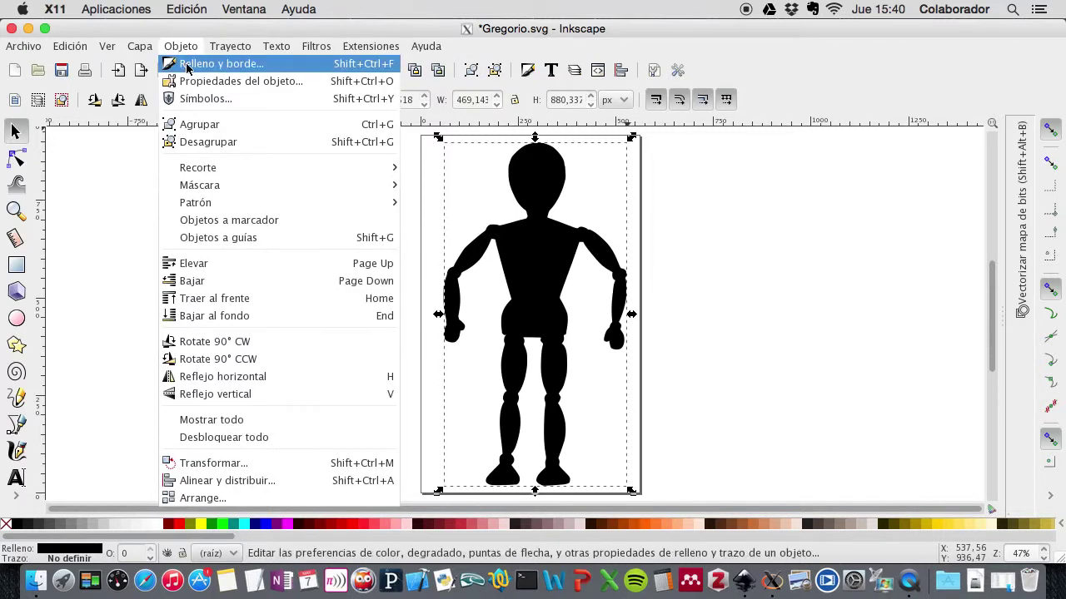
left_click(192, 66)
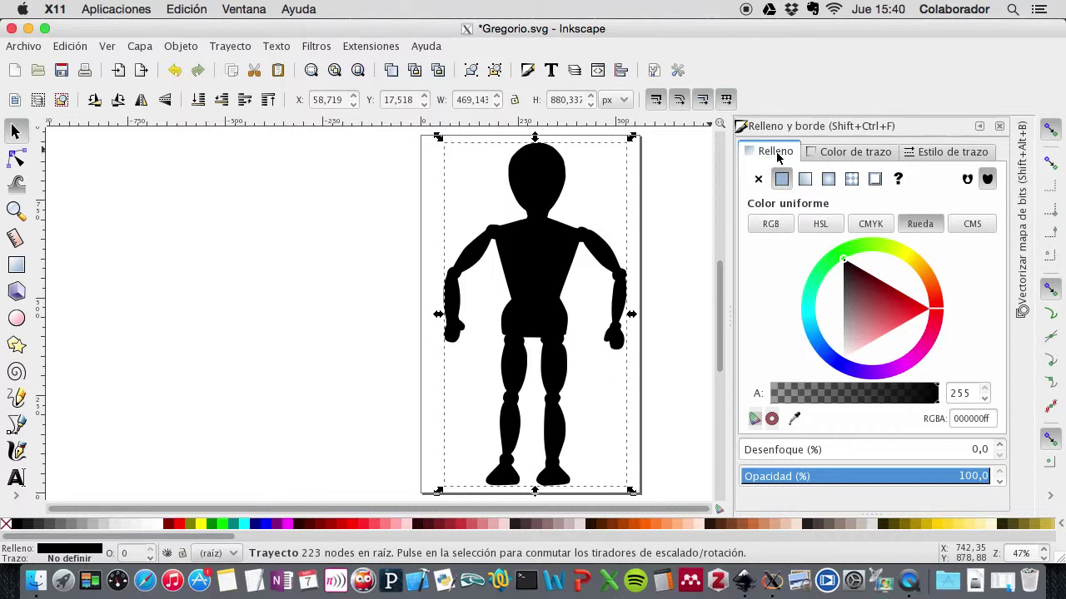
Try red d52f2fff, blue 1892c5ff and green 82c040ff as flat fill colors for the puppet's outline path using the color wheel
left_click(920, 224)
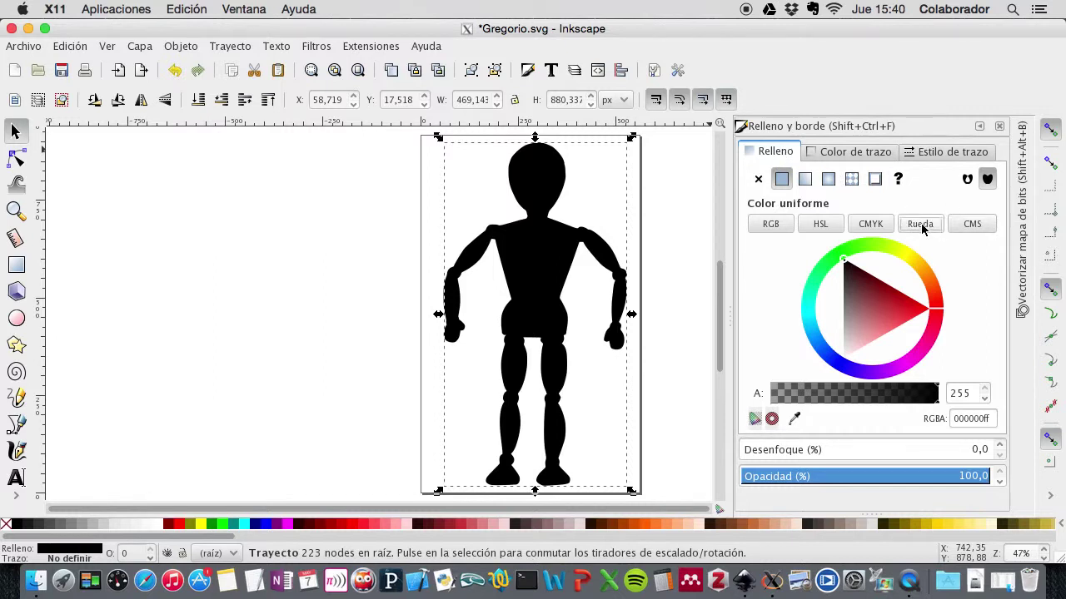
left_click_drag(864, 308, 903, 308)
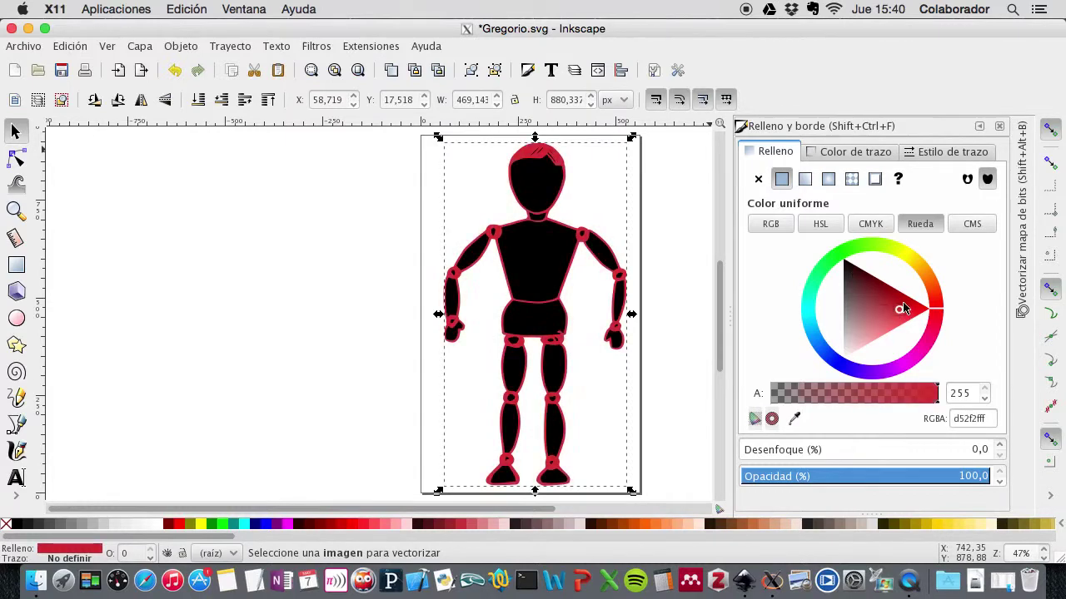
left_click(871, 247)
left_click_drag(833, 260, 814, 333)
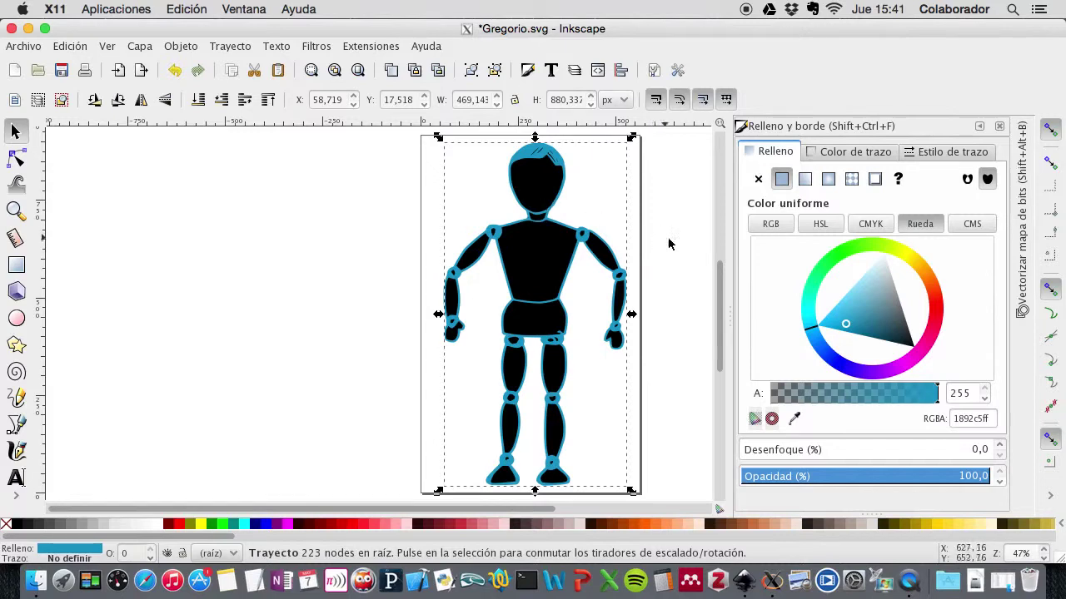
left_click_drag(878, 318, 875, 279)
left_click(874, 248)
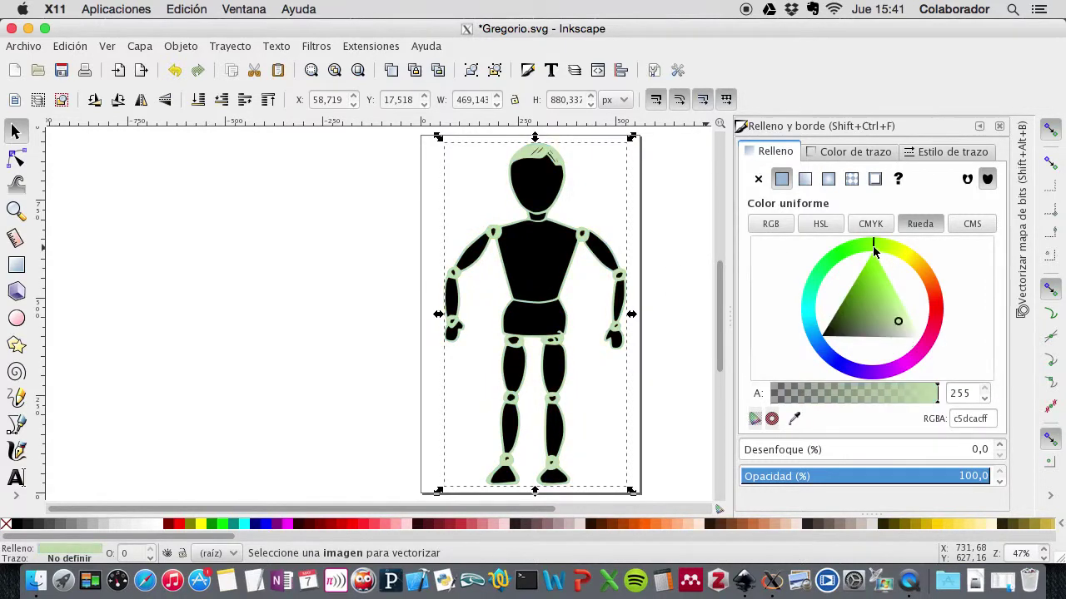
left_click(873, 294)
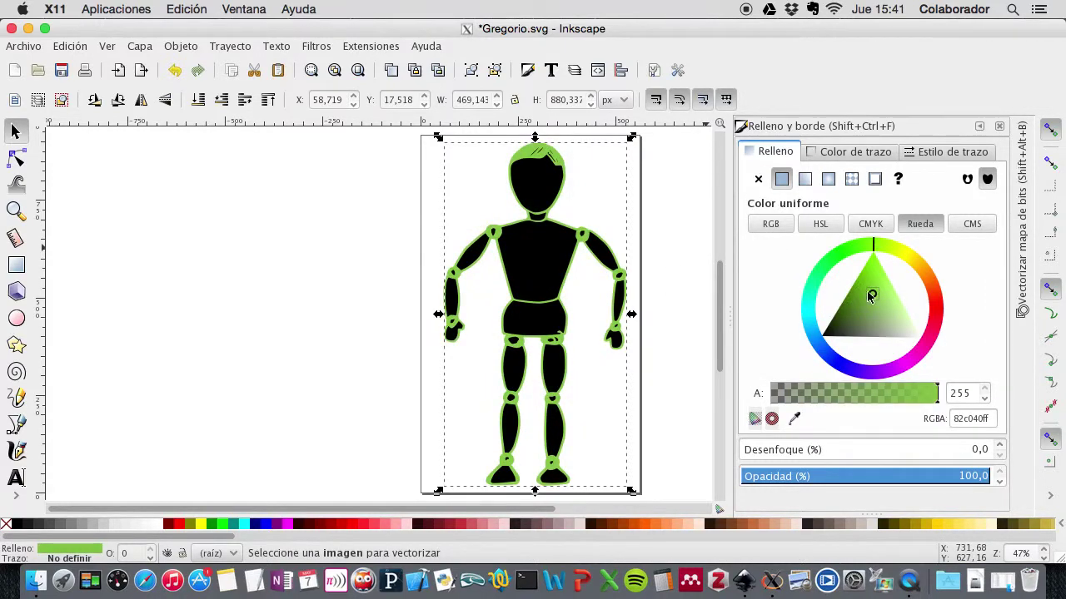
Set the outline path's fill to black with an alpha of 133, then deselect it and collapse the fill and stroke dialog
left_click_drag(872, 293, 824, 338)
mouse_move(865, 393)
left_mouse_down()
mouse_move(872, 400)
mouse_move(806, 399)
left_mouse_up()
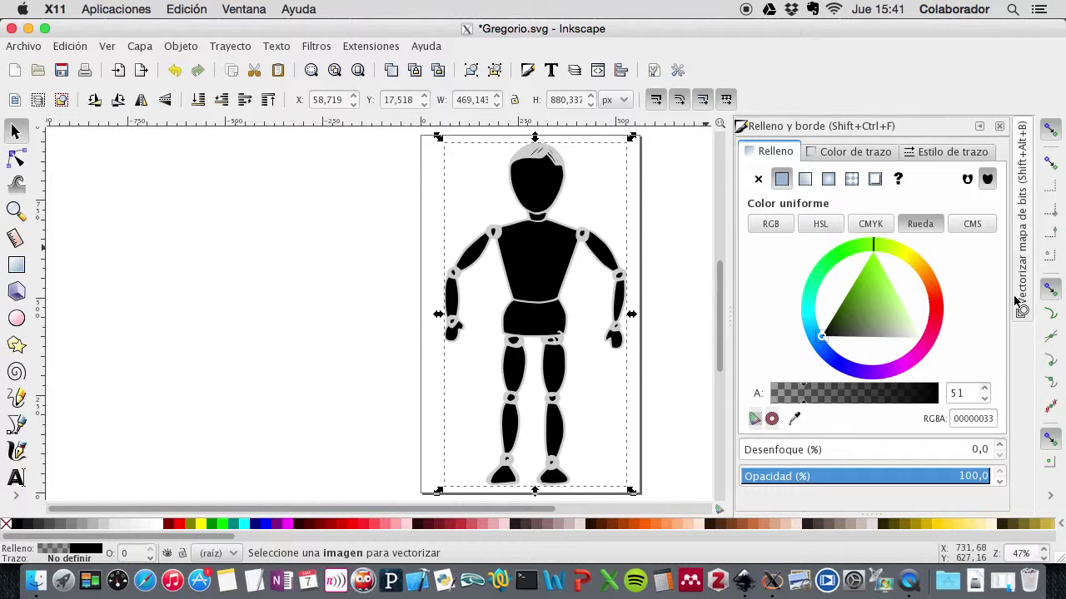
left_click_drag(824, 401, 859, 398)
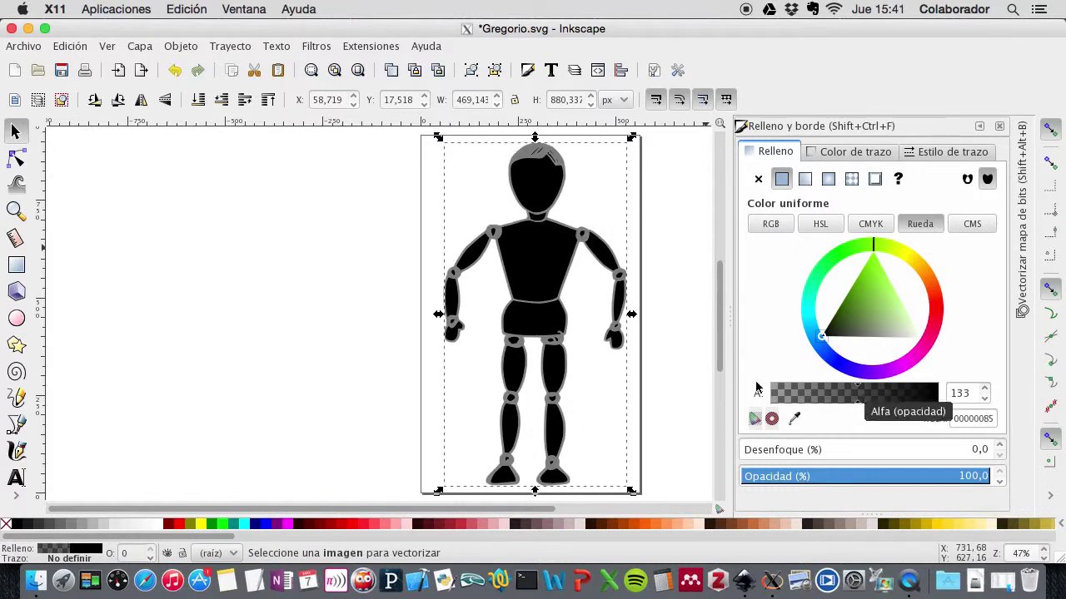
left_click(696, 352)
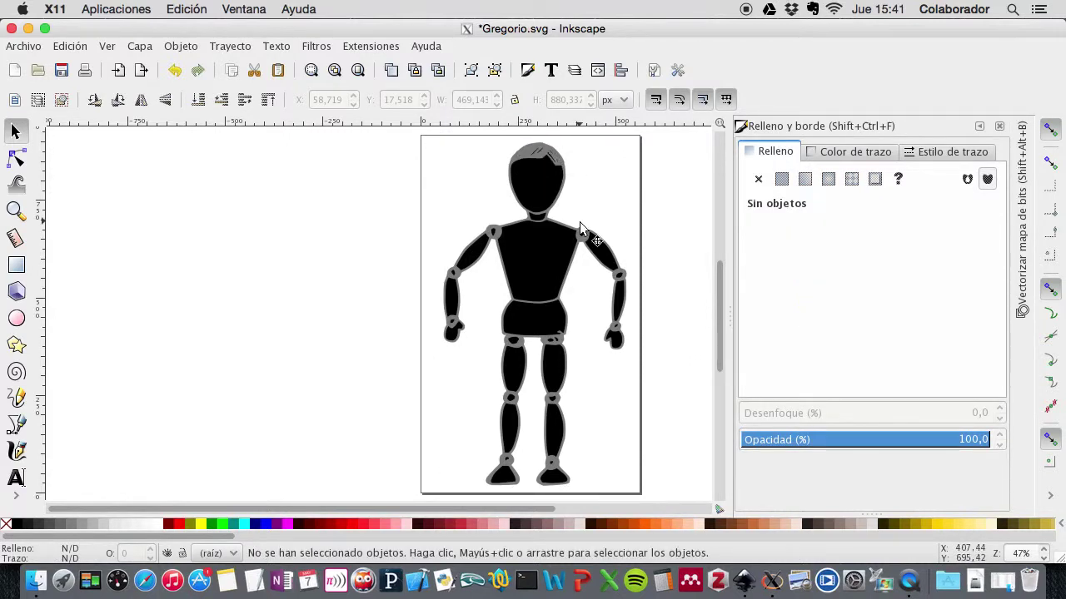
left_click(980, 127)
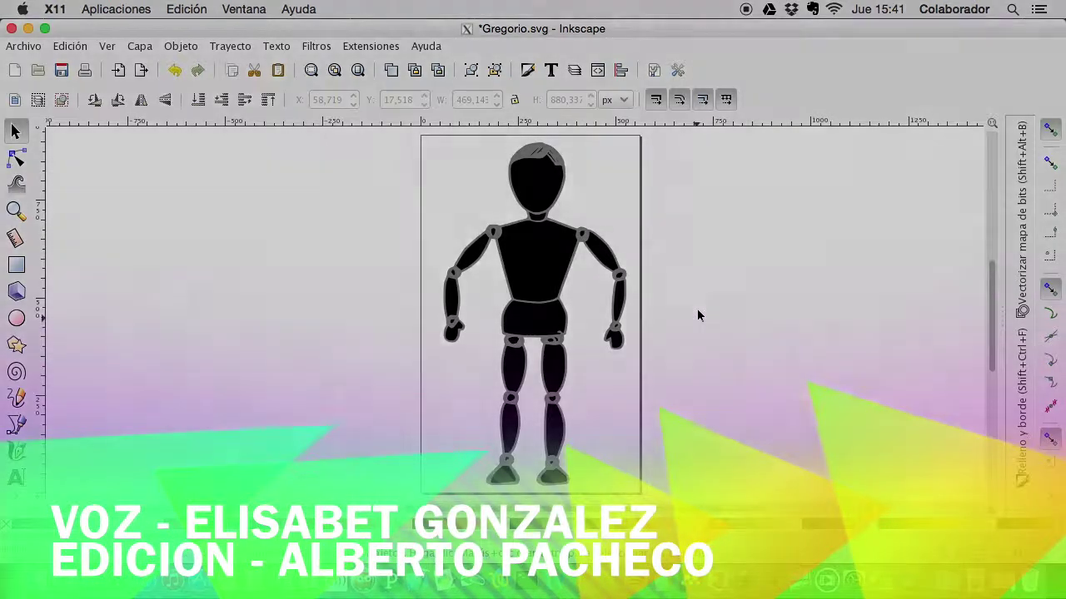